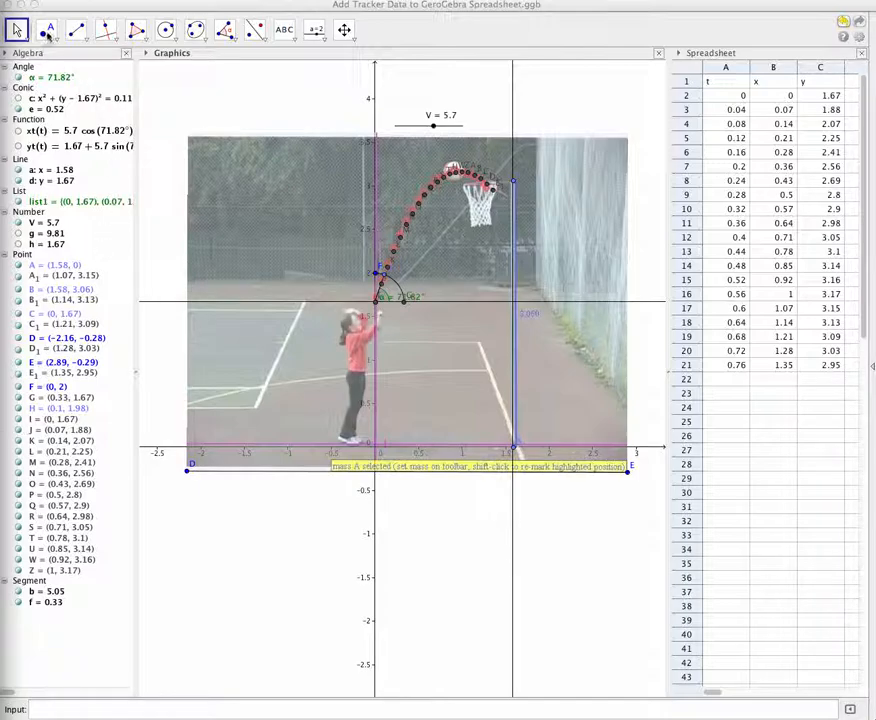
Step: Draw a segment from the origin along the x-axis to a free endpoint at about (0.86, 0.02)
{"action": "left_click", "coordinate": [78, 31]}
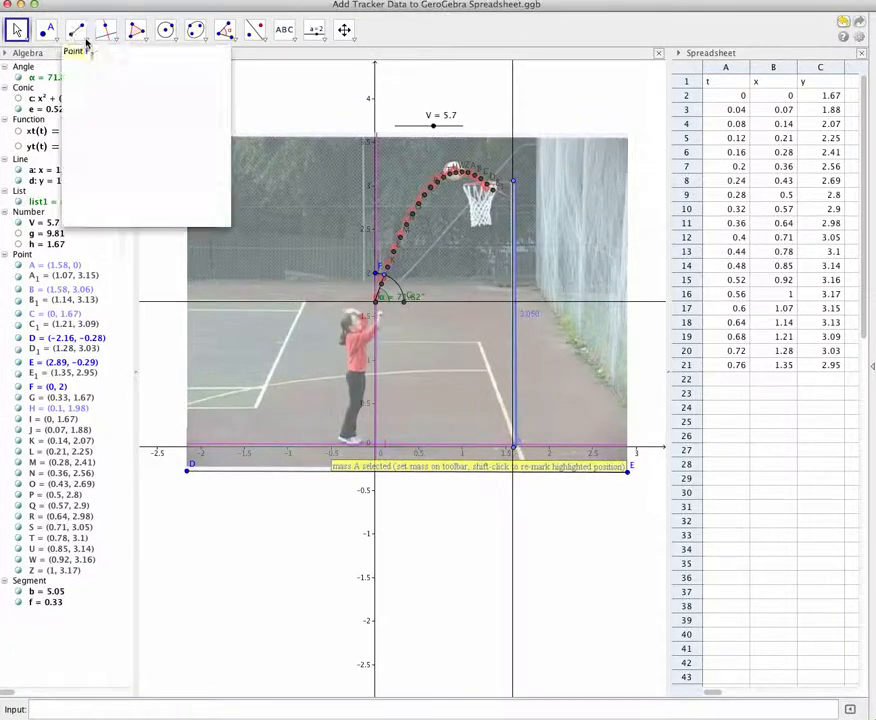
{"action": "left_click", "coordinate": [80, 82]}
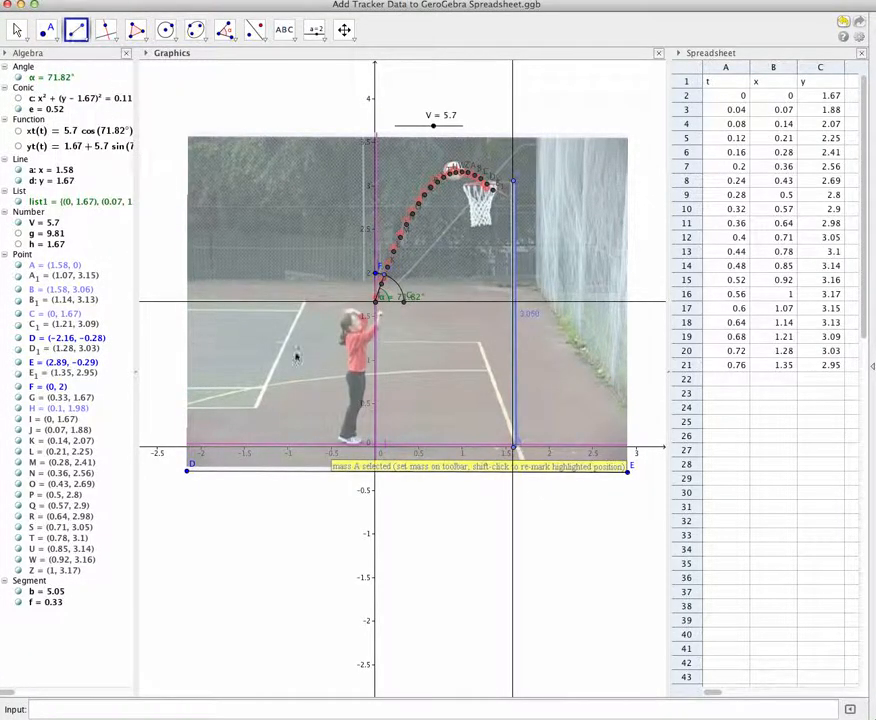
{"action": "left_click", "coordinate": [377, 448]}
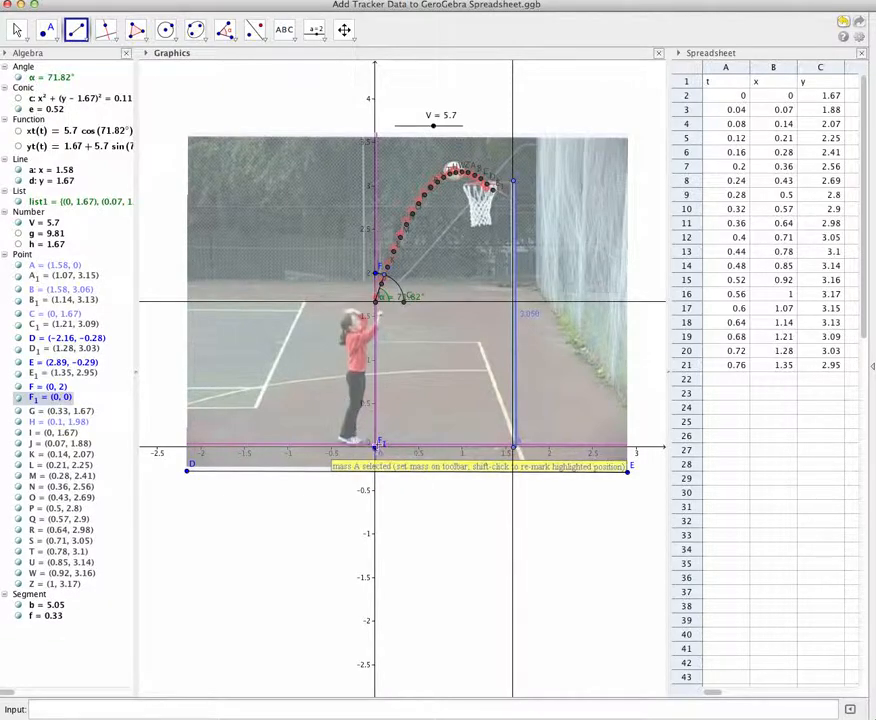
{"action": "left_click", "coordinate": [451, 447]}
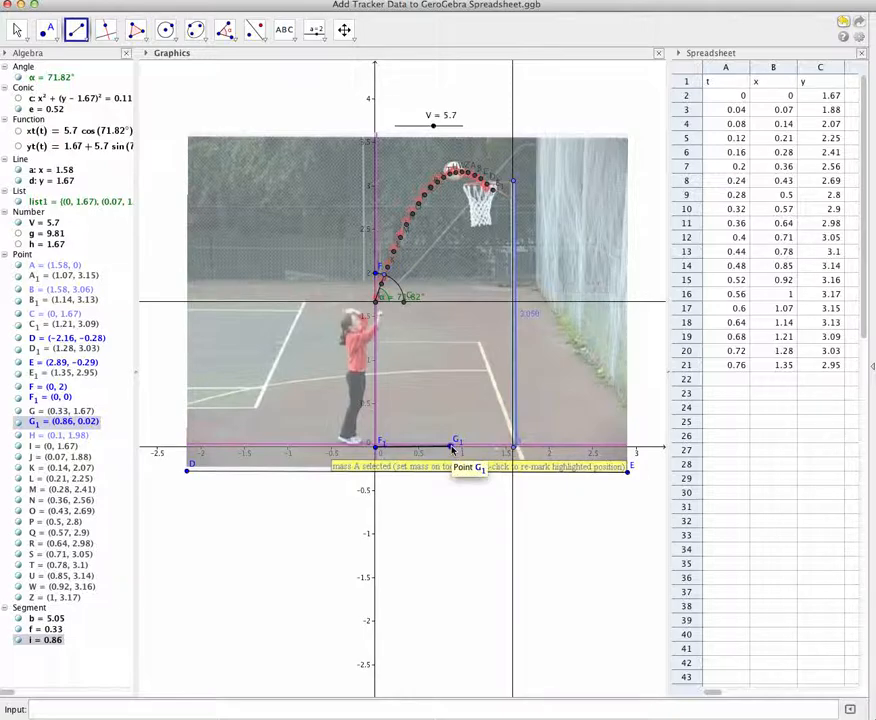
{"action": "left_click", "coordinate": [451, 447]}
Step: Move the new segment's right endpoint to about (0.8, -0.01)
{"action": "left_click", "coordinate": [15, 31]}
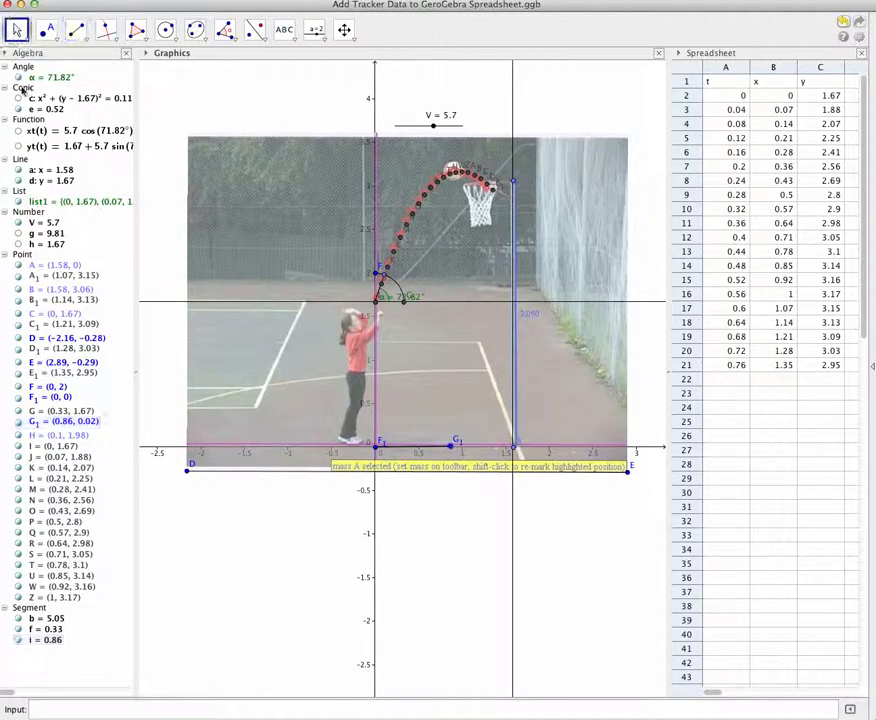
{"action": "left_click", "coordinate": [452, 452]}
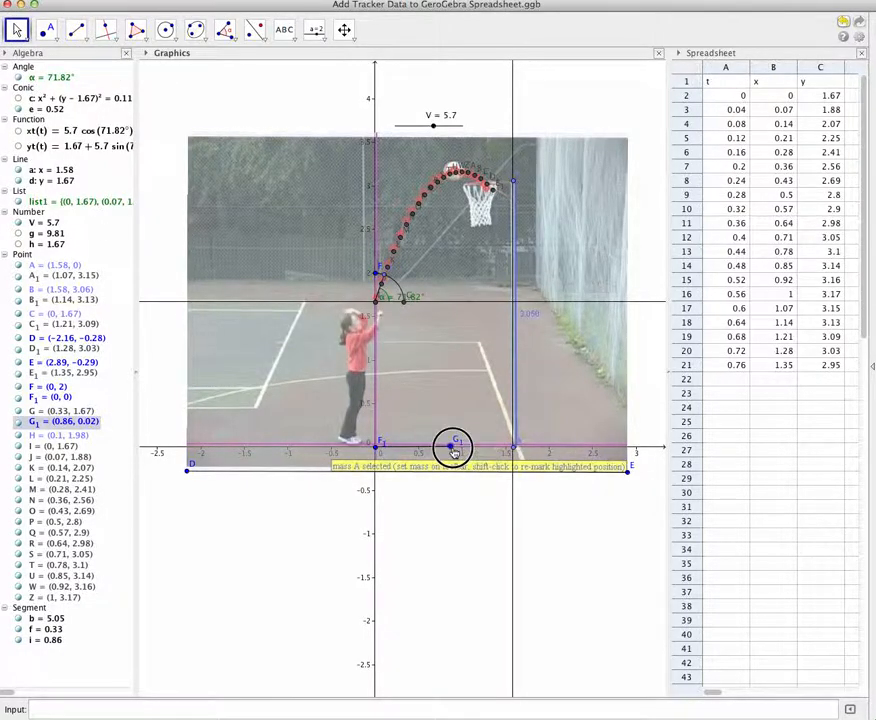
{"action": "left_click_drag", "start_coordinate": [452, 452], "coordinate": [446, 451]}
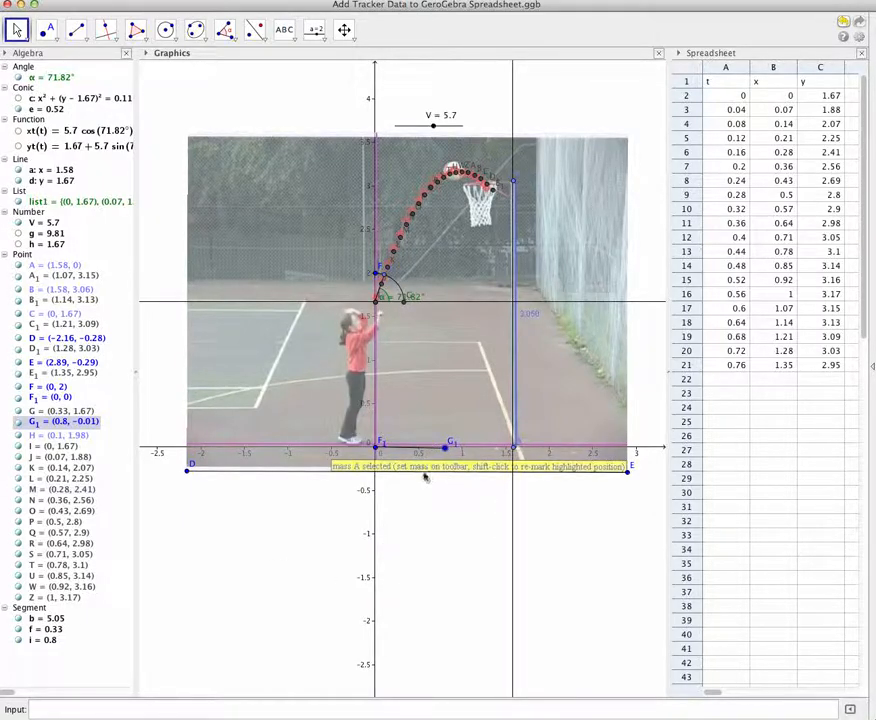
Step: Format the new segment along the x-axis in yellow with a line thickness of 6
{"action": "left_click", "coordinate": [404, 450]}
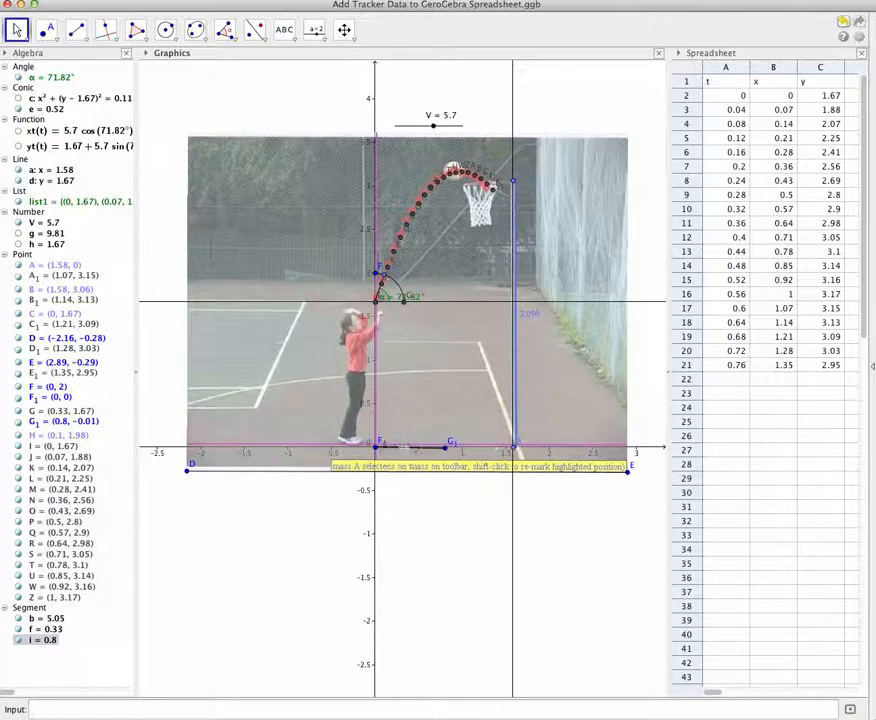
{"action": "double_click", "coordinate": [405, 450]}
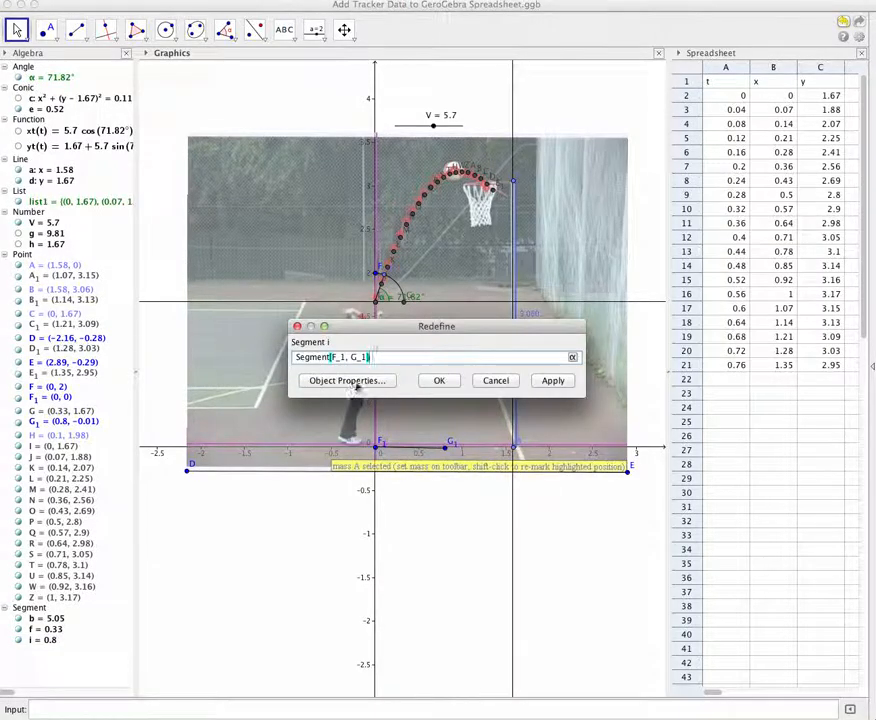
{"action": "left_click", "coordinate": [348, 381]}
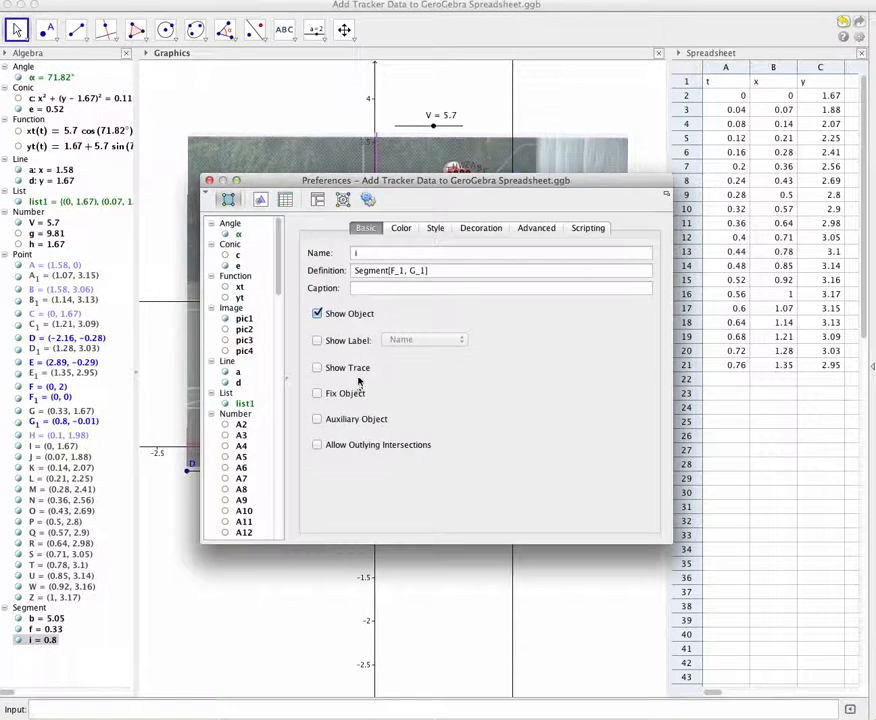
{"action": "left_click", "coordinate": [401, 228]}
{"action": "left_click", "coordinate": [329, 279]}
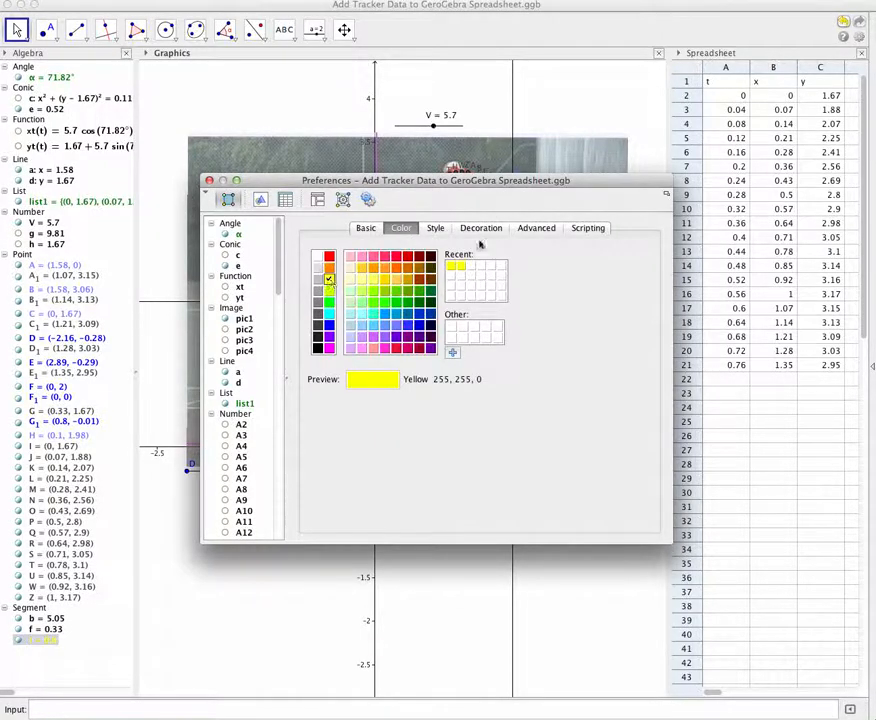
{"action": "left_click", "coordinate": [437, 228]}
{"action": "left_click_drag", "start_coordinate": [328, 272], "coordinate": [366, 274]}
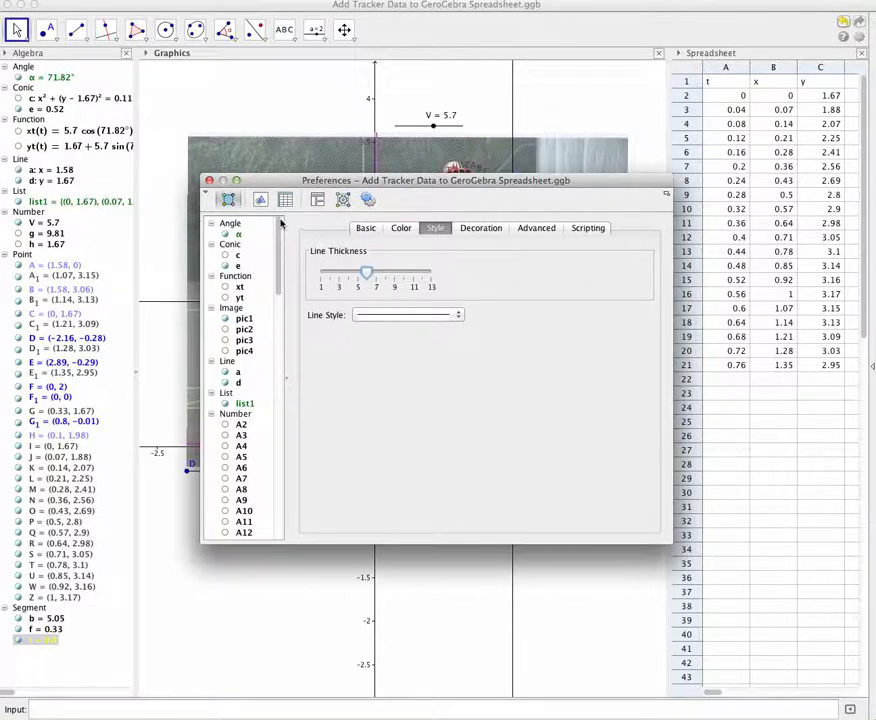
{"action": "left_click", "coordinate": [208, 181]}
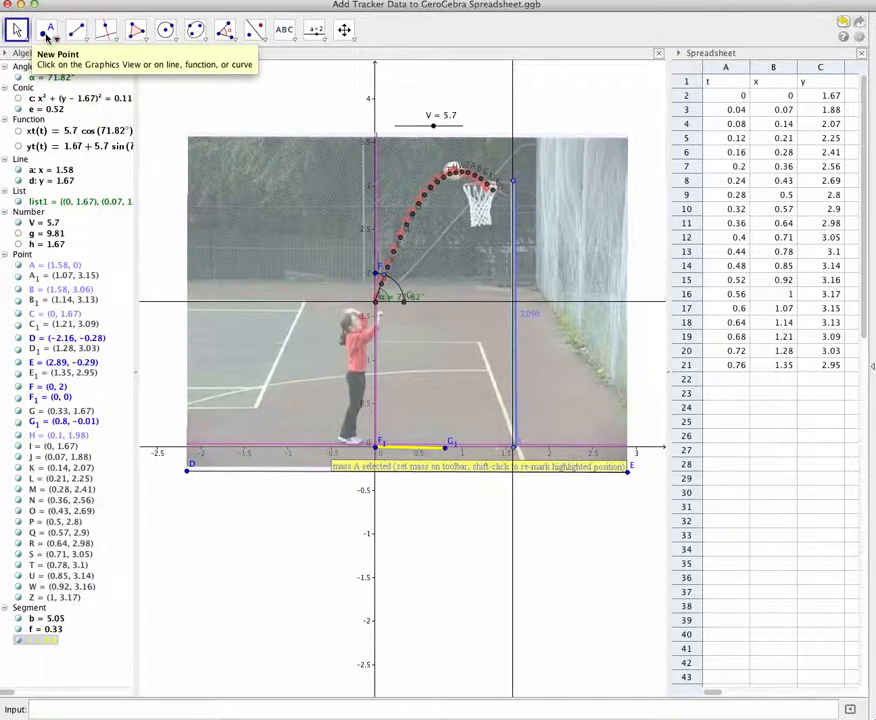
Step: Place a point on the yellow segment at about x = 0.35 and rename it T
{"action": "left_click", "coordinate": [46, 29]}
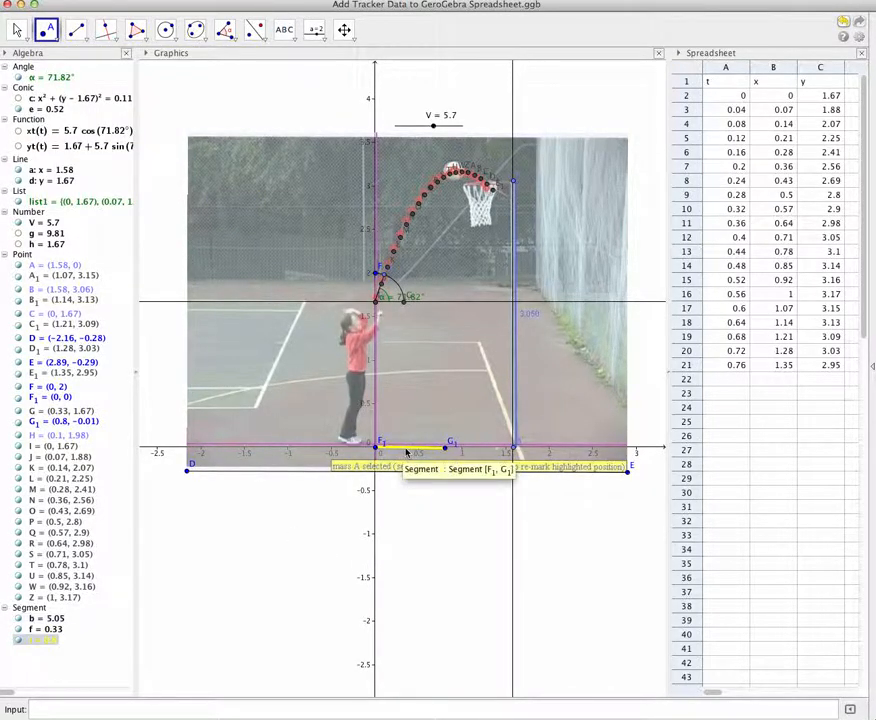
{"action": "left_click", "coordinate": [405, 448]}
{"action": "double_click", "coordinate": [406, 448]}
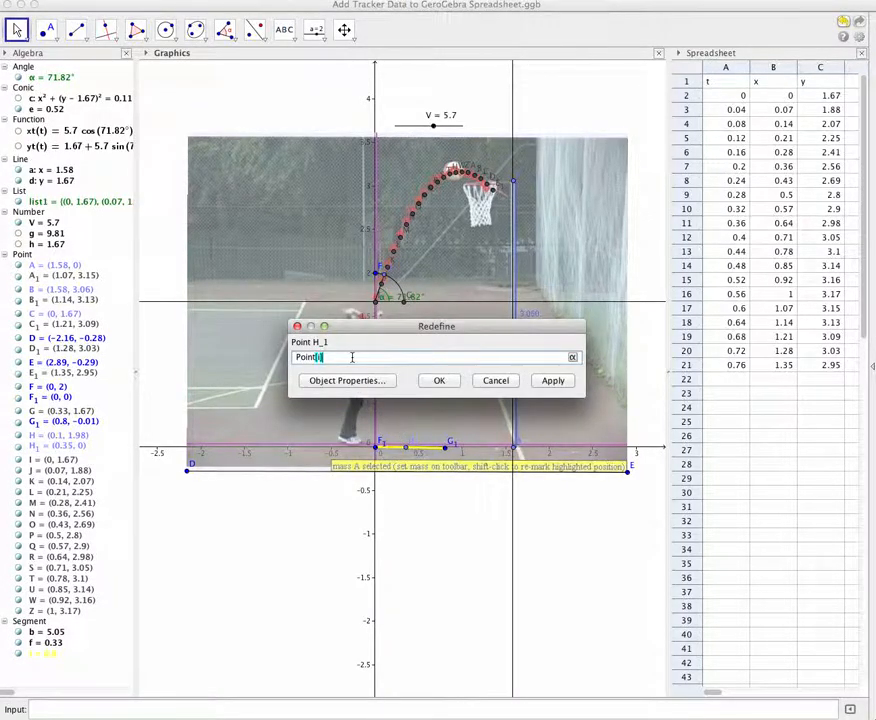
{"action": "left_click", "coordinate": [365, 382]}
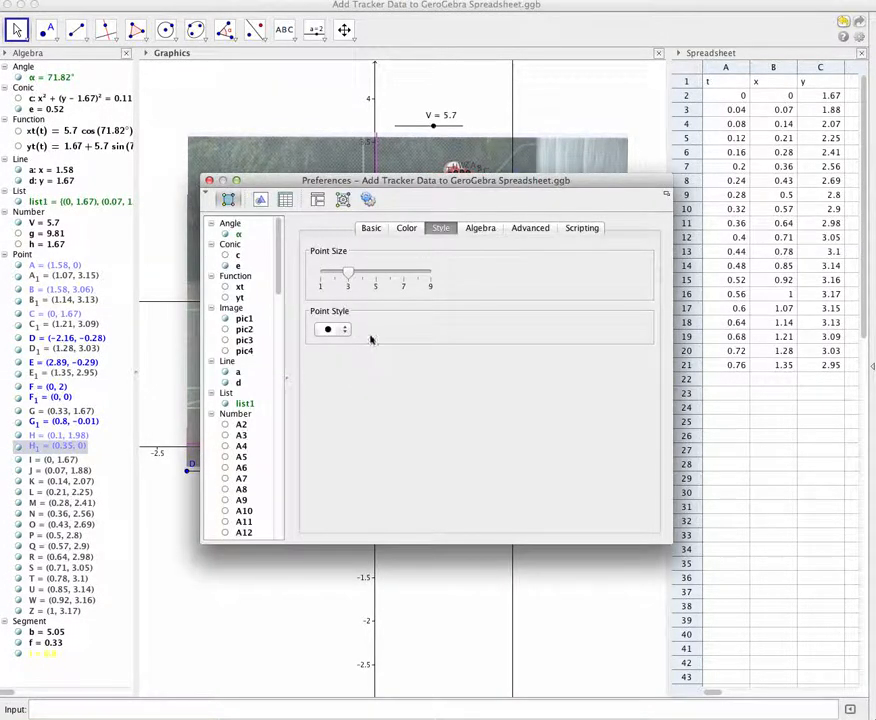
{"action": "left_click", "coordinate": [376, 229]}
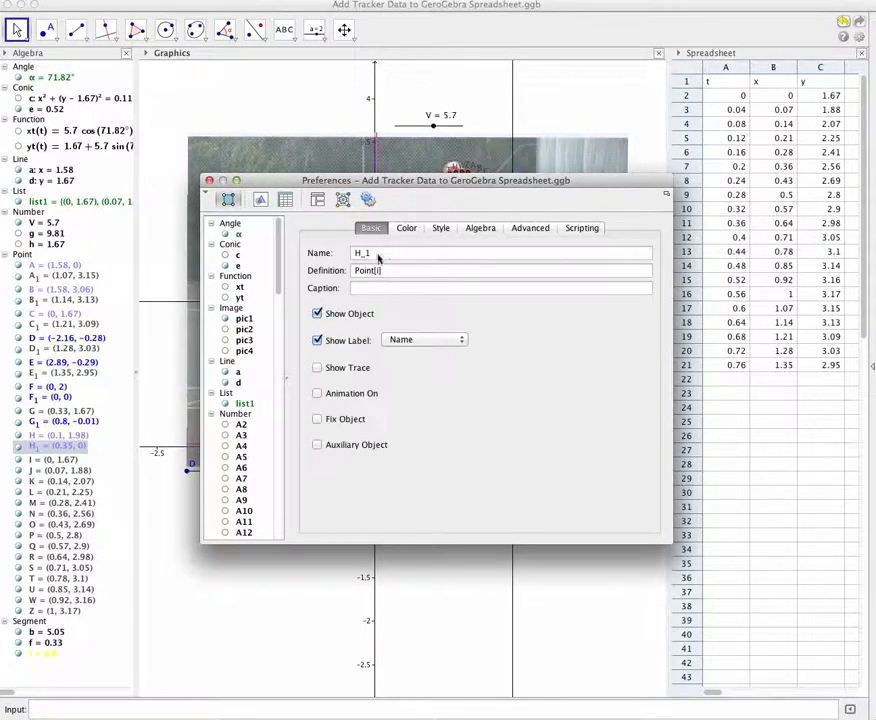
{"action": "left_click", "coordinate": [372, 254]}
{"action": "left_click_drag", "start_coordinate": [372, 255], "coordinate": [347, 255]}
{"action": "type", "text": "T"}
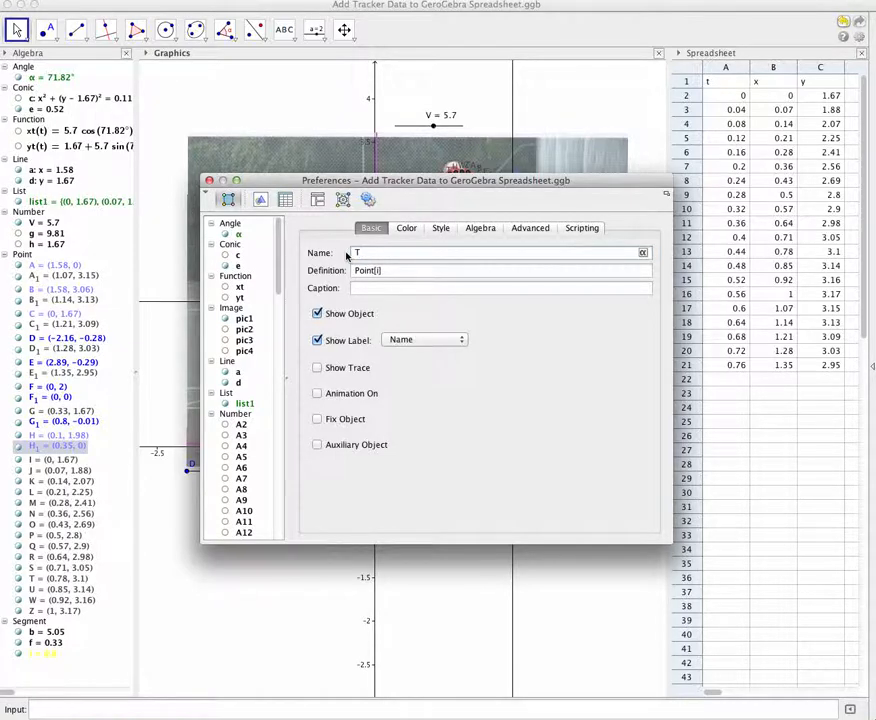
{"action": "key", "text": "Return"}
{"action": "left_click", "coordinate": [209, 181]}
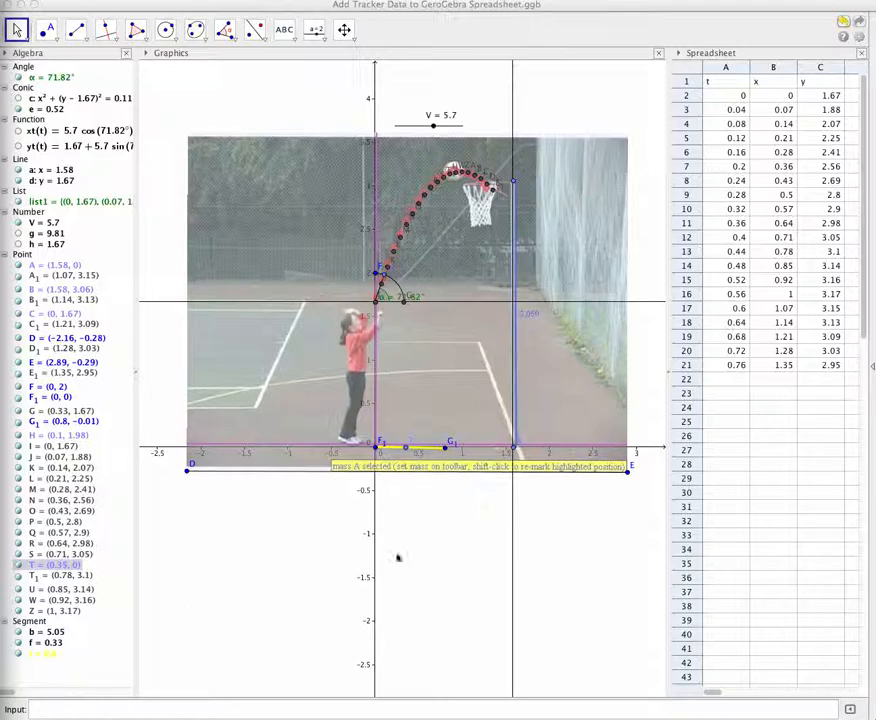
Step: Animate point T along the yellow segment, and with the animation paused move T to the segment's end at about x = 0.8
{"action": "right_click", "coordinate": [406, 452]}
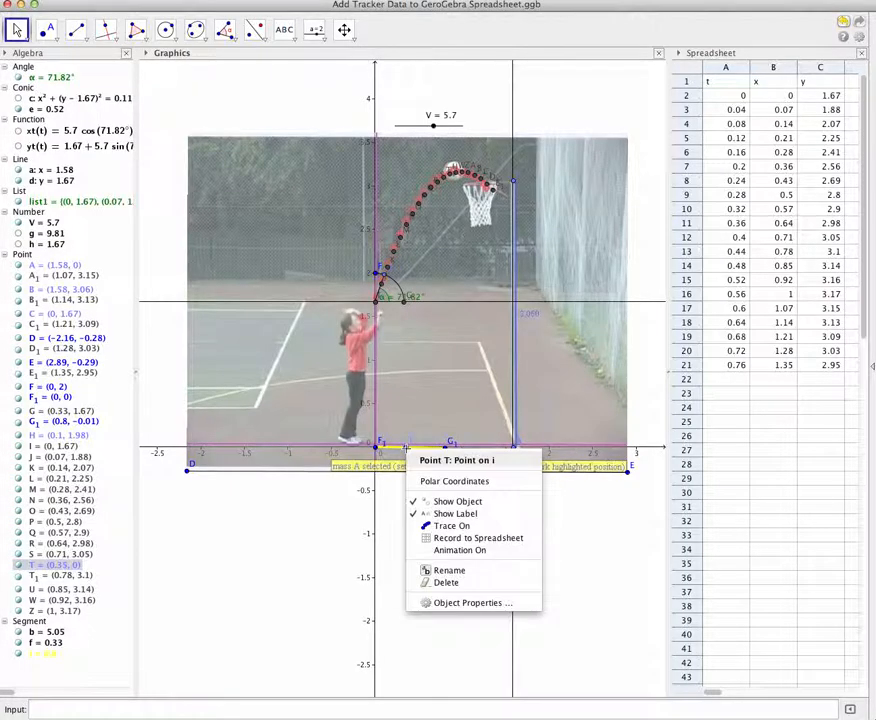
{"action": "left_click", "coordinate": [445, 552]}
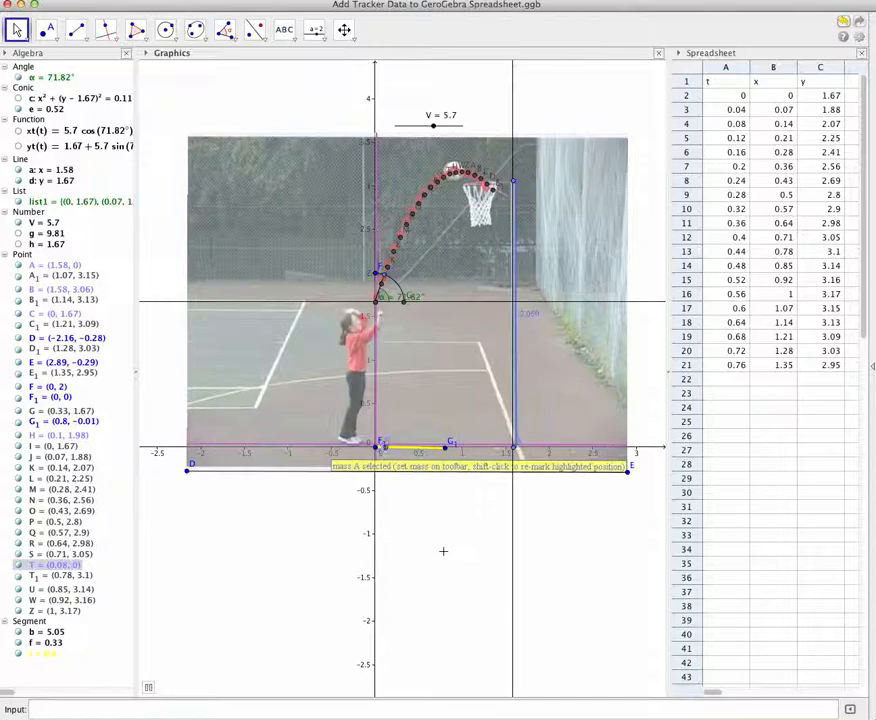
{"action": "left_click", "coordinate": [149, 688]}
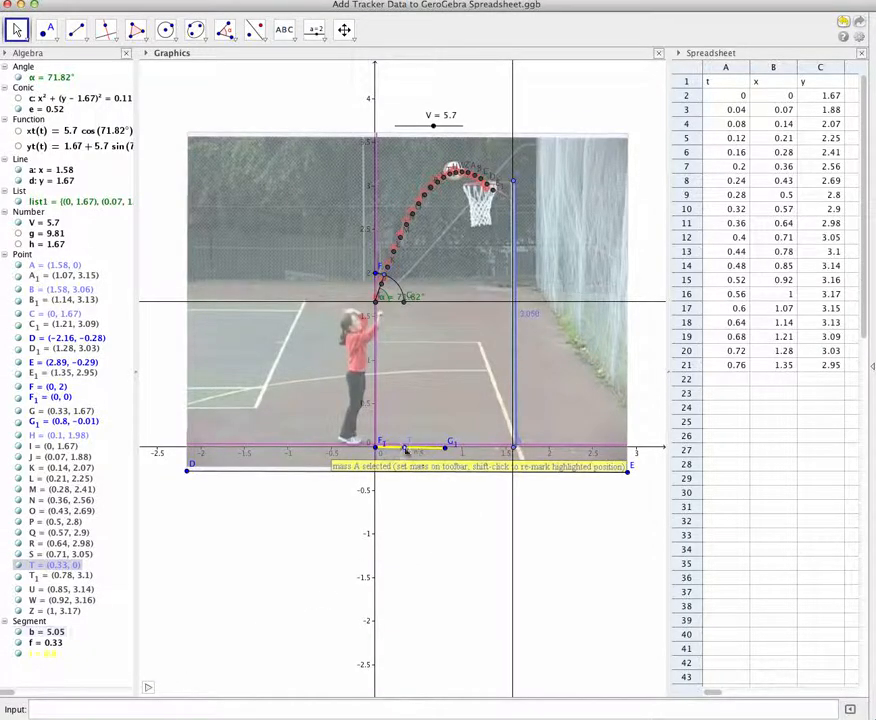
{"action": "left_click_drag", "start_coordinate": [406, 450], "coordinate": [450, 454]}
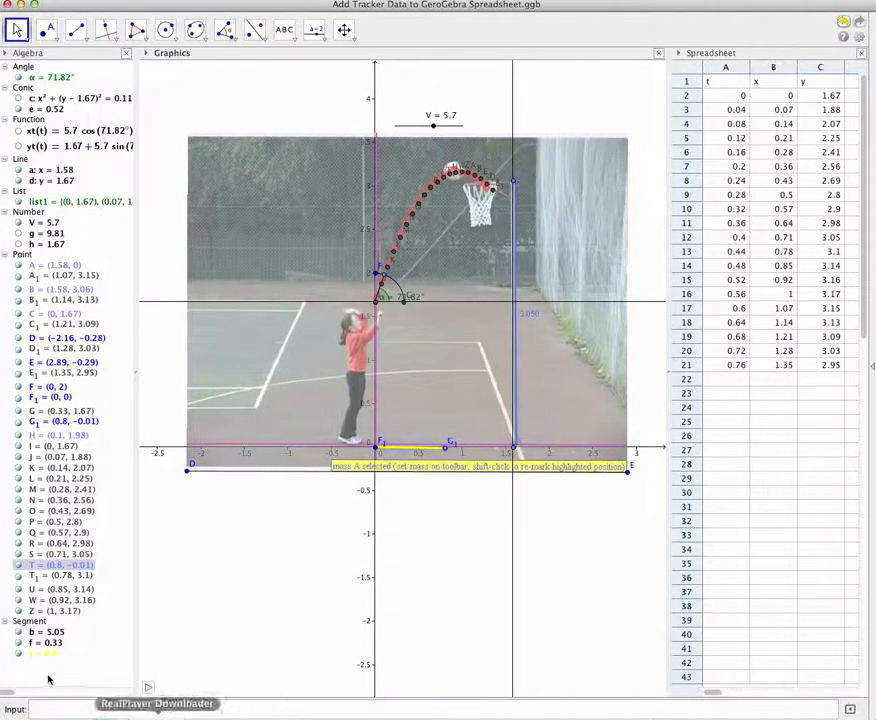
Step: Define the time variable from the moving point's x-coordinate as t=x(T)
{"action": "left_click", "coordinate": [37, 709]}
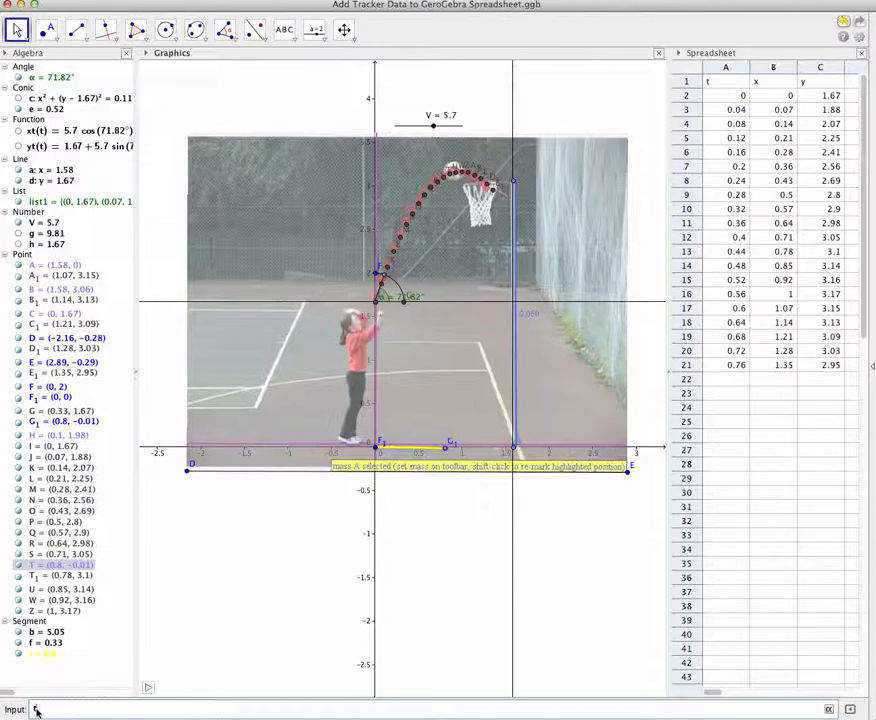
{"action": "type", "text": "t=x(T)"}
{"action": "key", "text": "Return"}
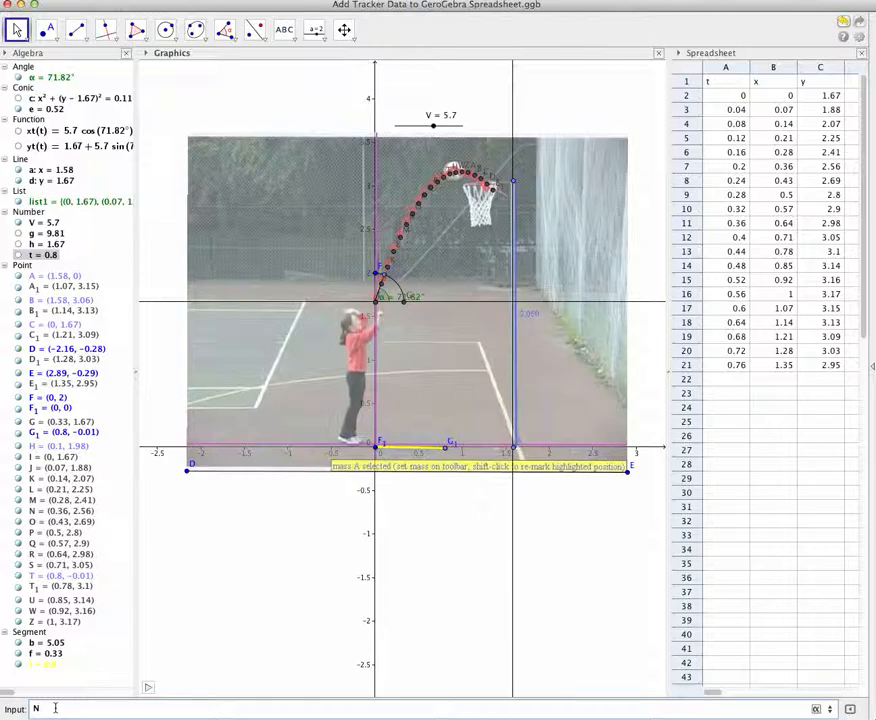
Step: Define the point N=(xt(t),yt(t)) and briefly run the animation of T to test its motion
{"action": "type", "text": "="}
{"action": "type", "text": "0"}
{"action": "type", "text": "x"}
{"action": "type", "text": "("}
{"action": "type", "text": "0),"}
{"action": "type", "text": "y("}
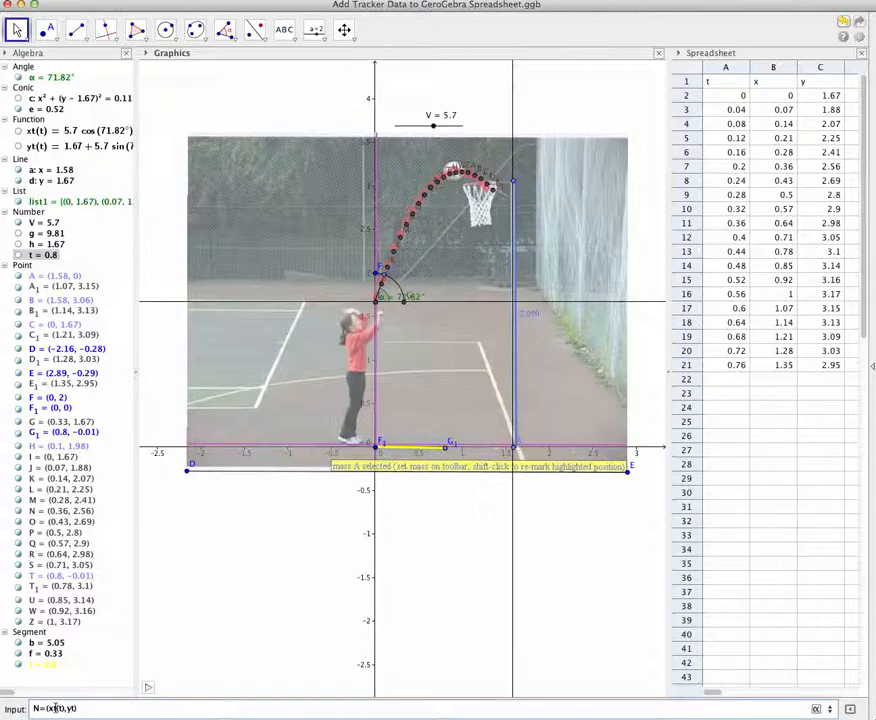
{"action": "type", "text": "t"}
{"action": "key", "text": "Right"}
{"action": "key", "text": "Right"}
{"action": "key", "text": "Return"}
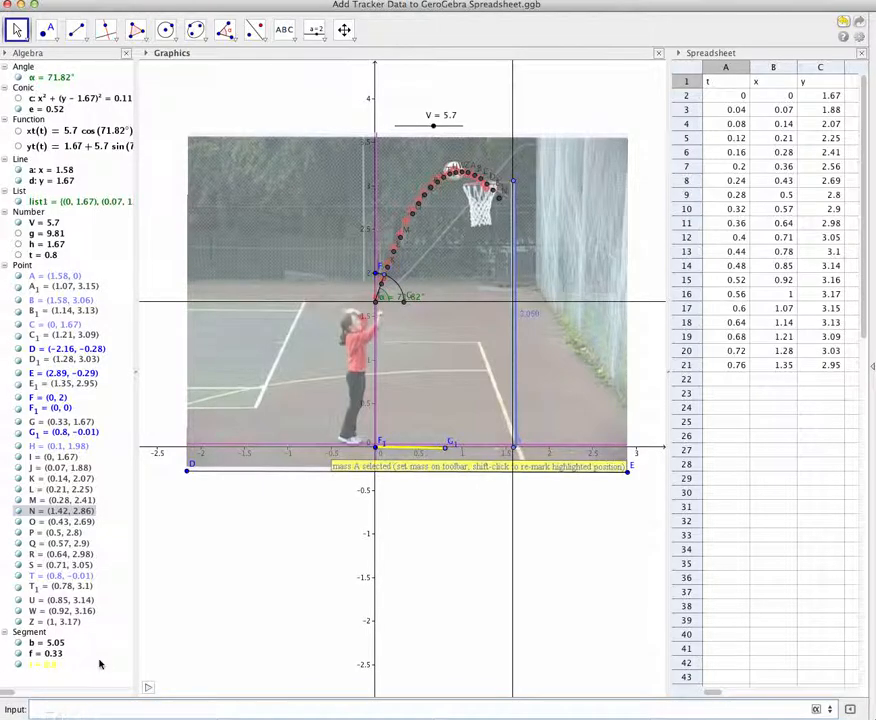
{"action": "left_click", "coordinate": [148, 689]}
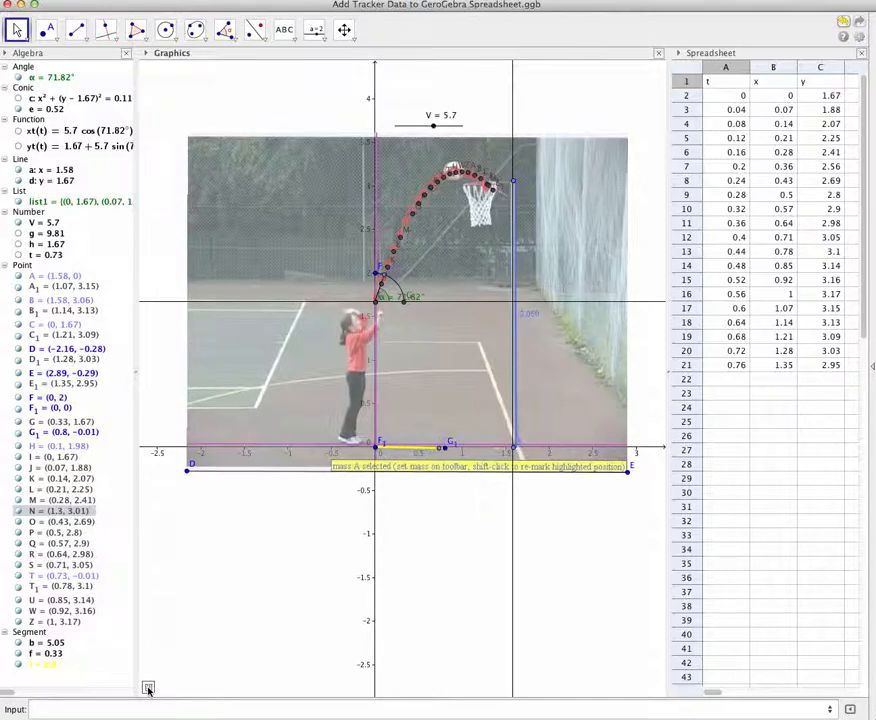
{"action": "left_click", "coordinate": [149, 689]}
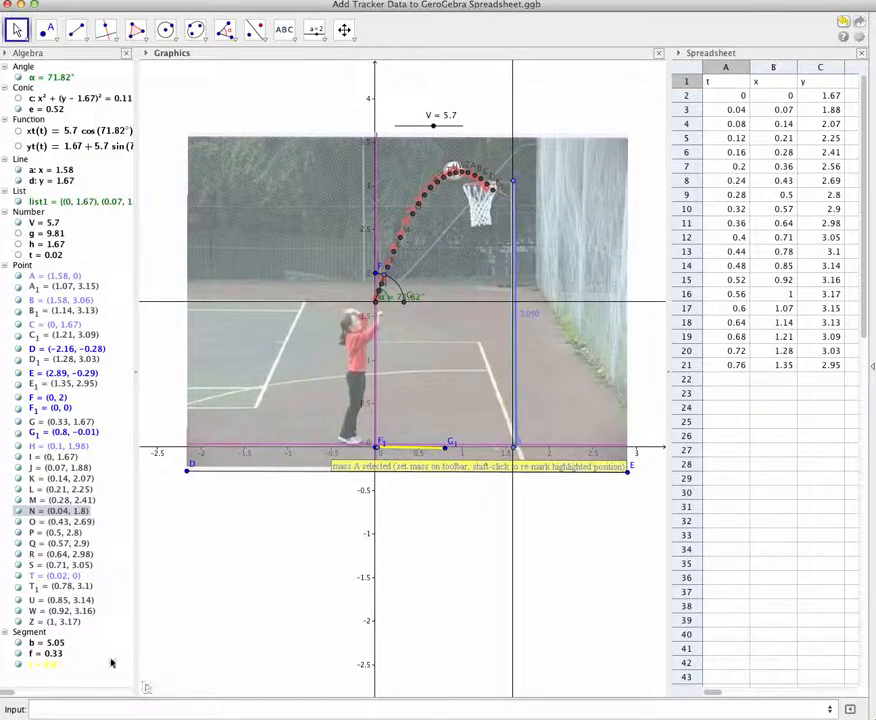
Step: Hide points K through S, including N, so their markers no longer cover the shot path on the photo
{"action": "left_click", "coordinate": [17, 566]}
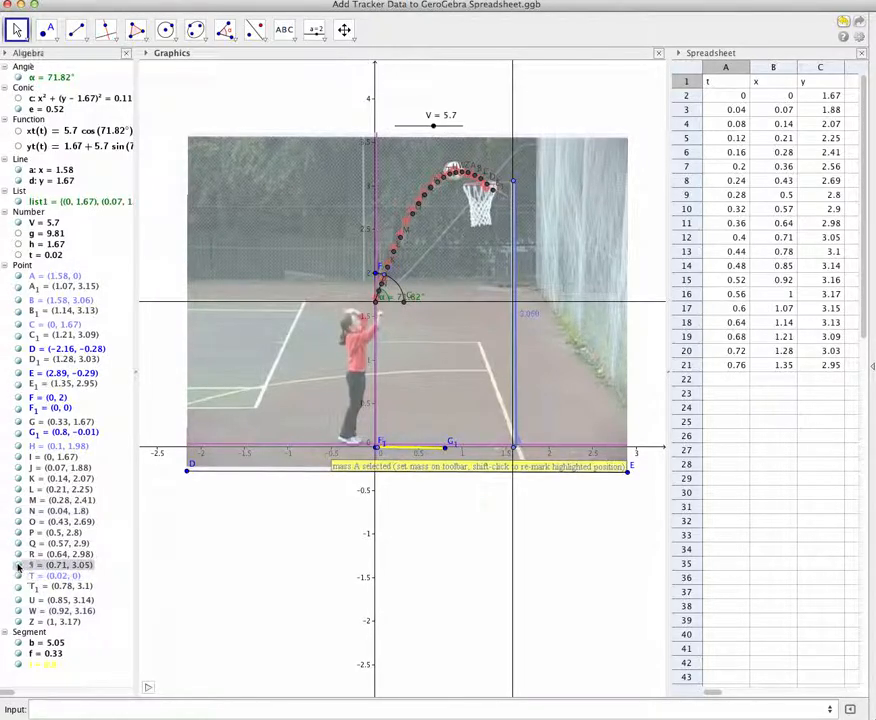
{"action": "left_click", "coordinate": [18, 555]}
{"action": "left_click", "coordinate": [18, 543]}
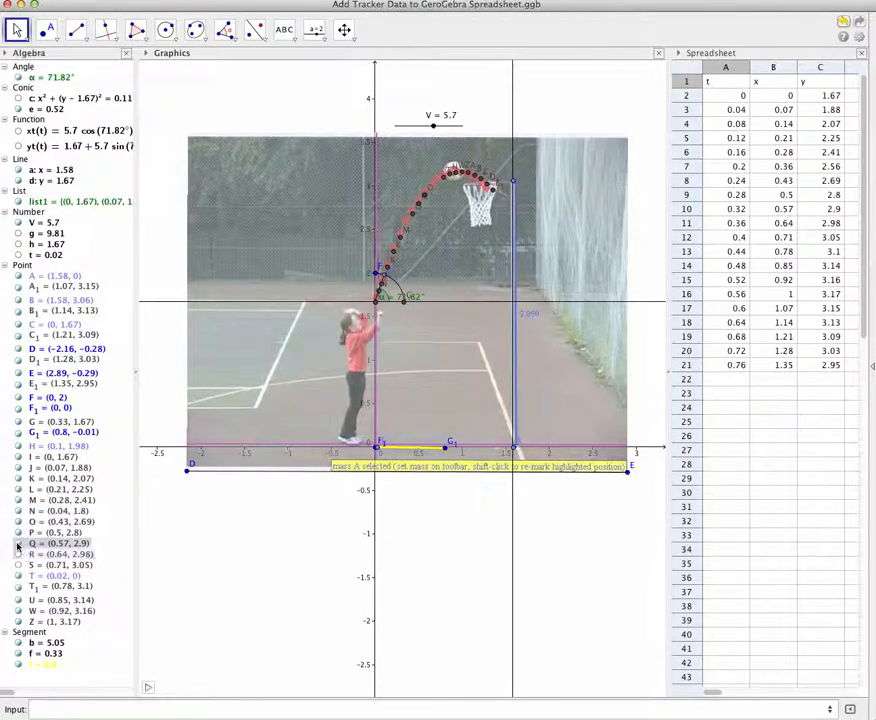
{"action": "left_click", "coordinate": [18, 533]}
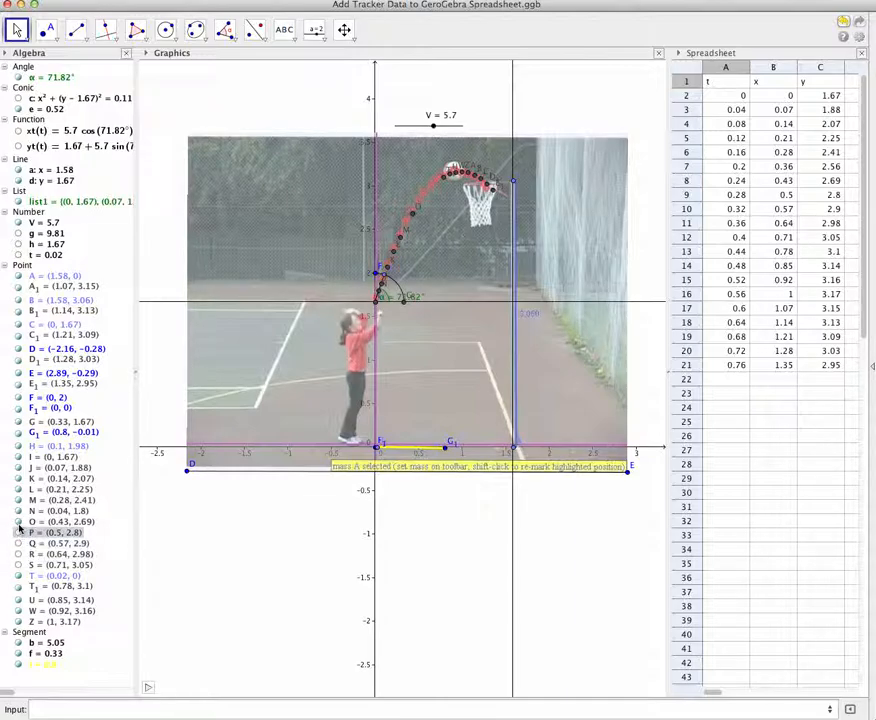
{"action": "left_click", "coordinate": [18, 522]}
{"action": "left_click", "coordinate": [19, 511]}
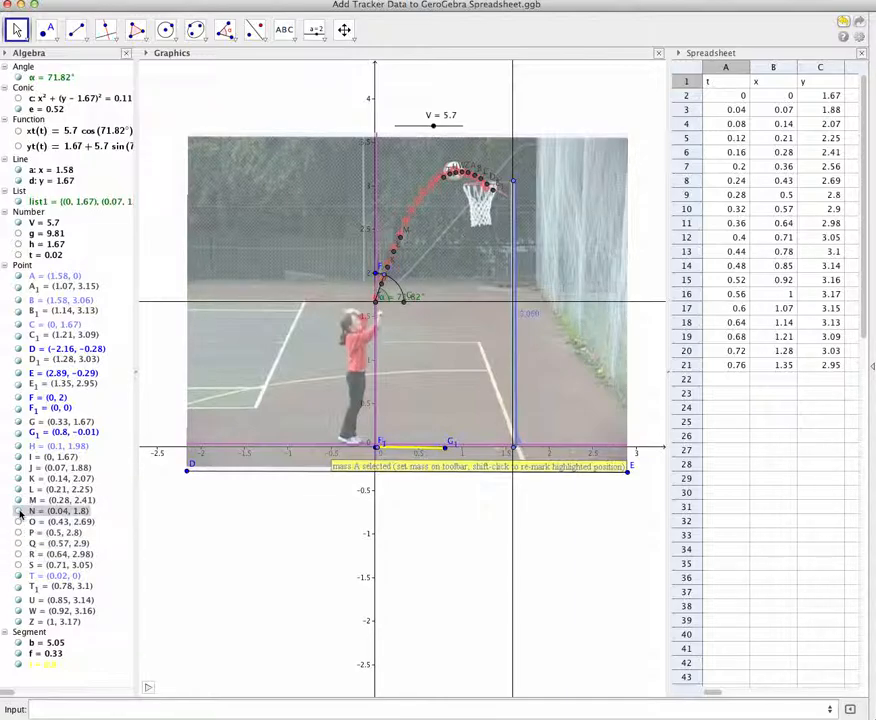
{"action": "left_click", "coordinate": [18, 500]}
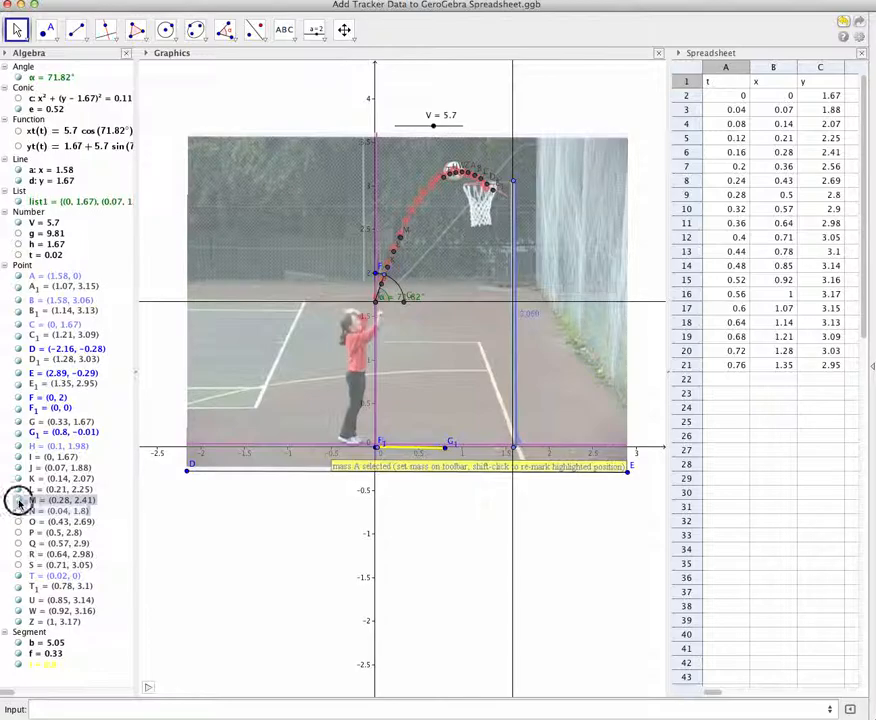
{"action": "left_click", "coordinate": [18, 489]}
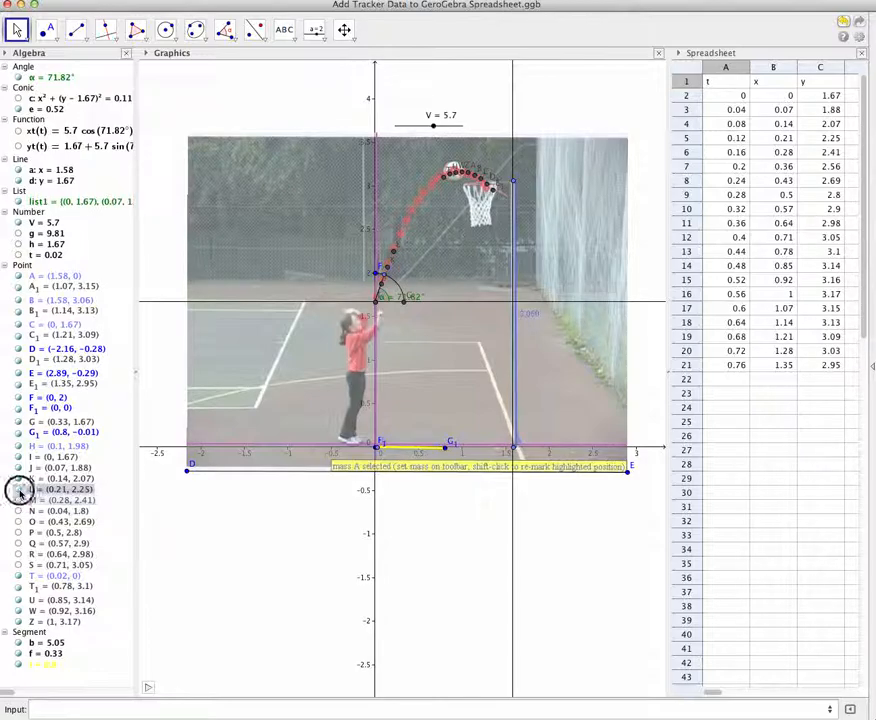
{"action": "left_click", "coordinate": [19, 479]}
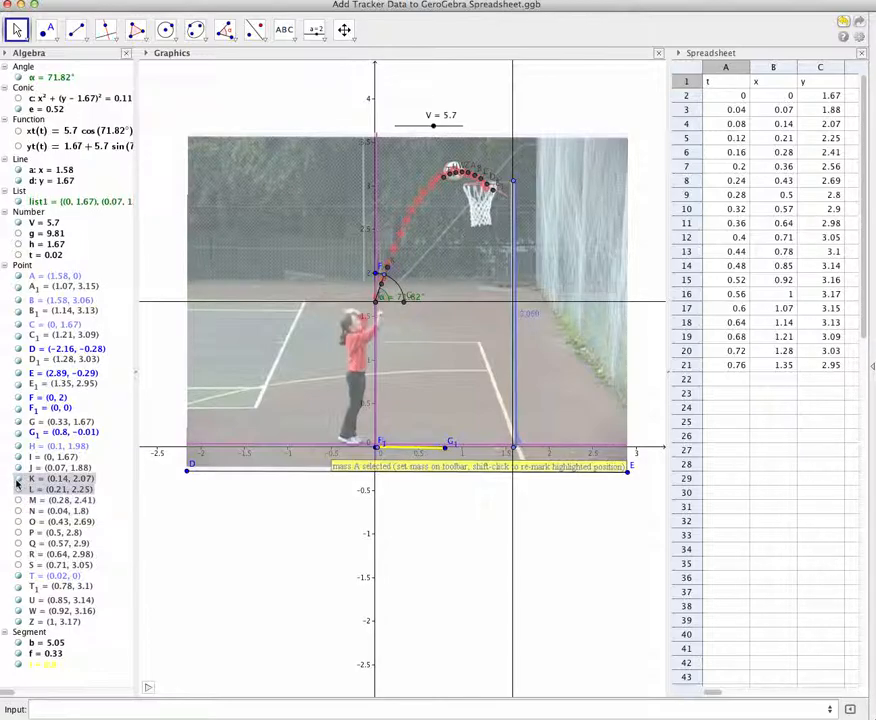
{"action": "left_click", "coordinate": [18, 480]}
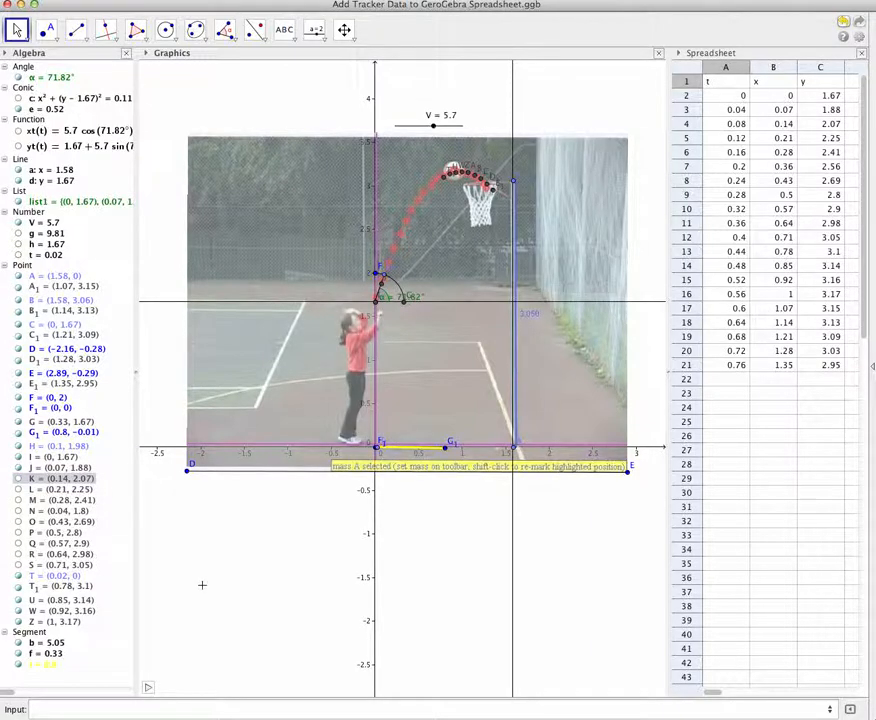
Step: Run the animation of T briefly and make the model point N visible again
{"action": "left_click", "coordinate": [147, 689]}
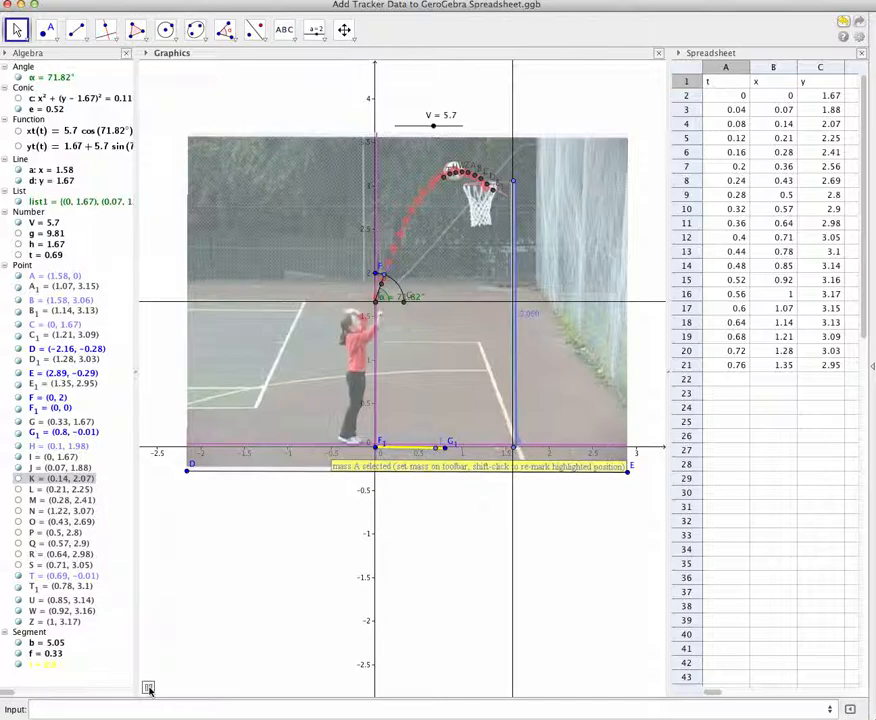
{"action": "left_click", "coordinate": [19, 512]}
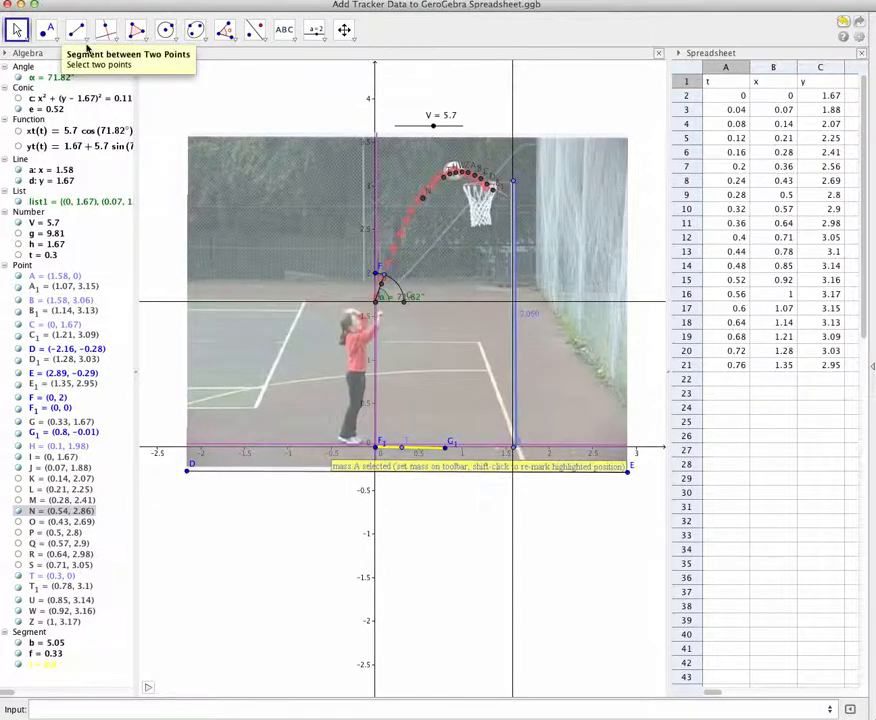
Step: Draw a short horizontal segment about 0.25 units long above the photo's upper-right corner, from about (2.07, 3.79) to (2.32, 3.79)
{"action": "left_click", "coordinate": [79, 32]}
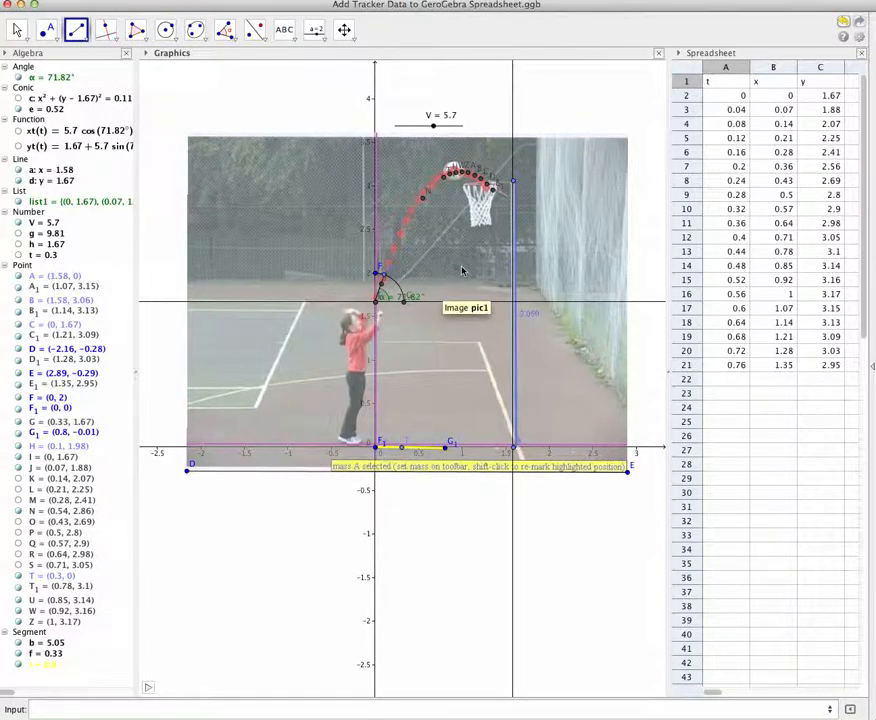
{"action": "left_click", "coordinate": [555, 118]}
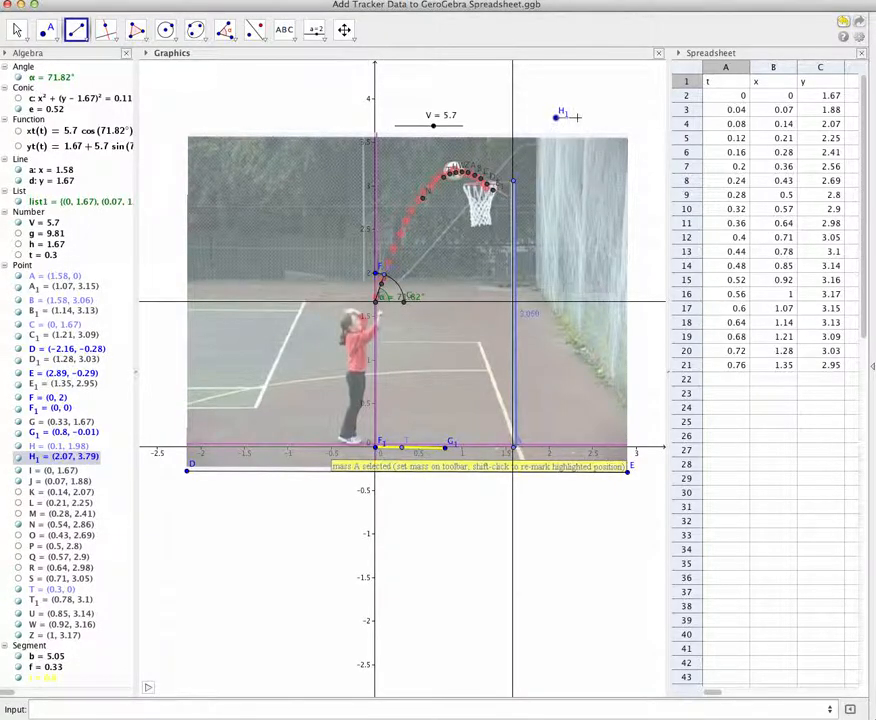
{"action": "left_click", "coordinate": [578, 116]}
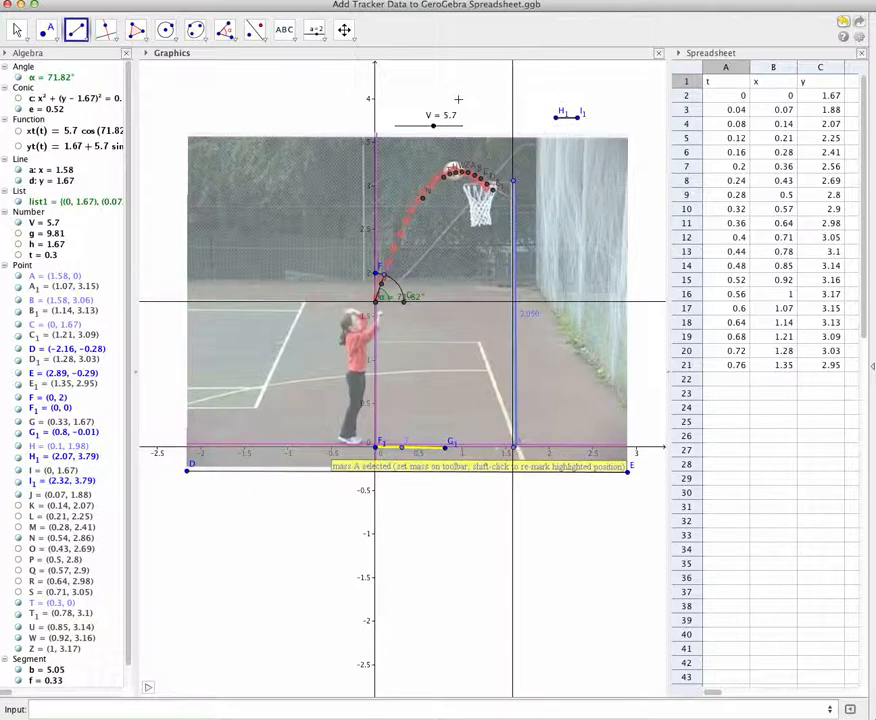
Step: Use the Compass tool to construct a circle centred on N with the short segment's length as its radius
{"action": "left_click", "coordinate": [177, 42]}
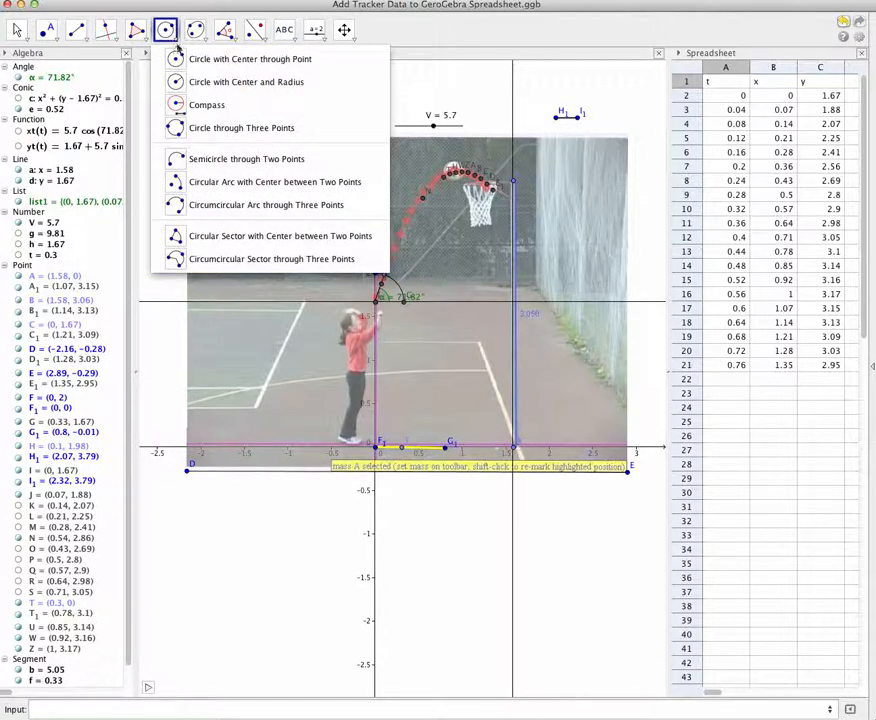
{"action": "left_click", "coordinate": [178, 105]}
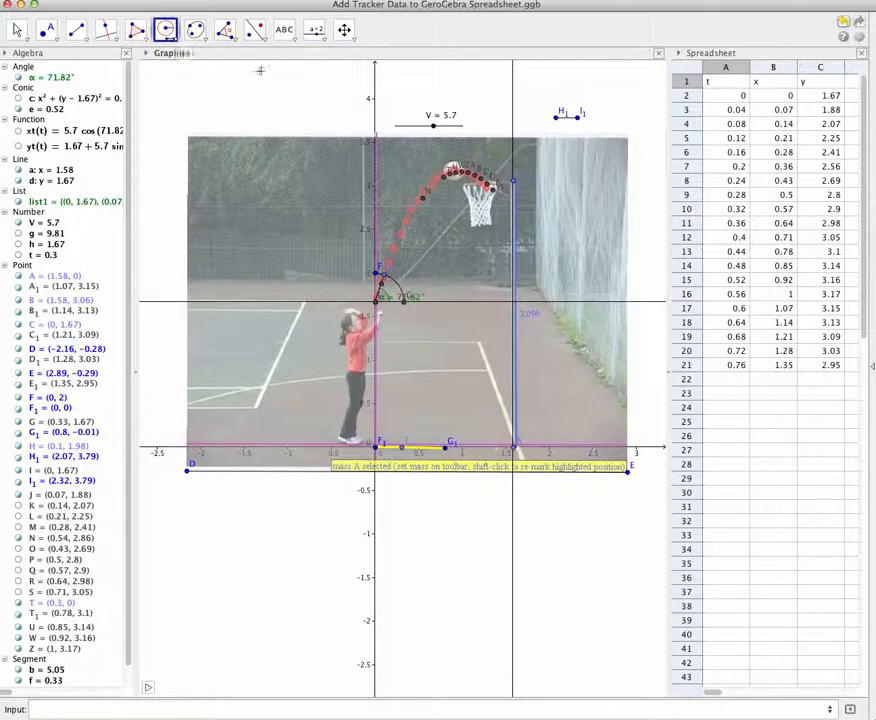
{"action": "left_click", "coordinate": [558, 118]}
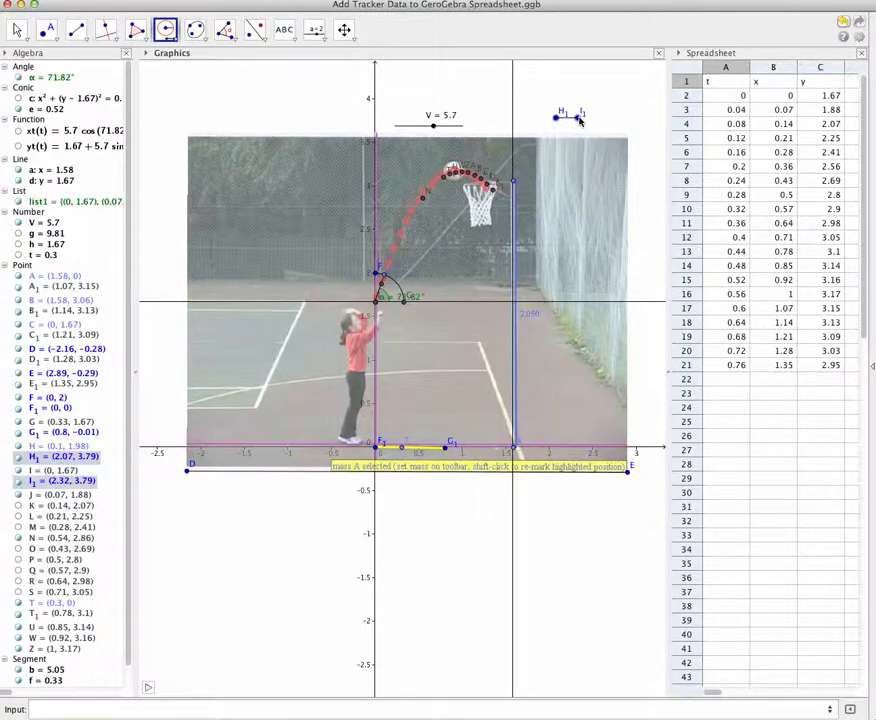
{"action": "left_click", "coordinate": [580, 119]}
{"action": "left_click", "coordinate": [424, 201]}
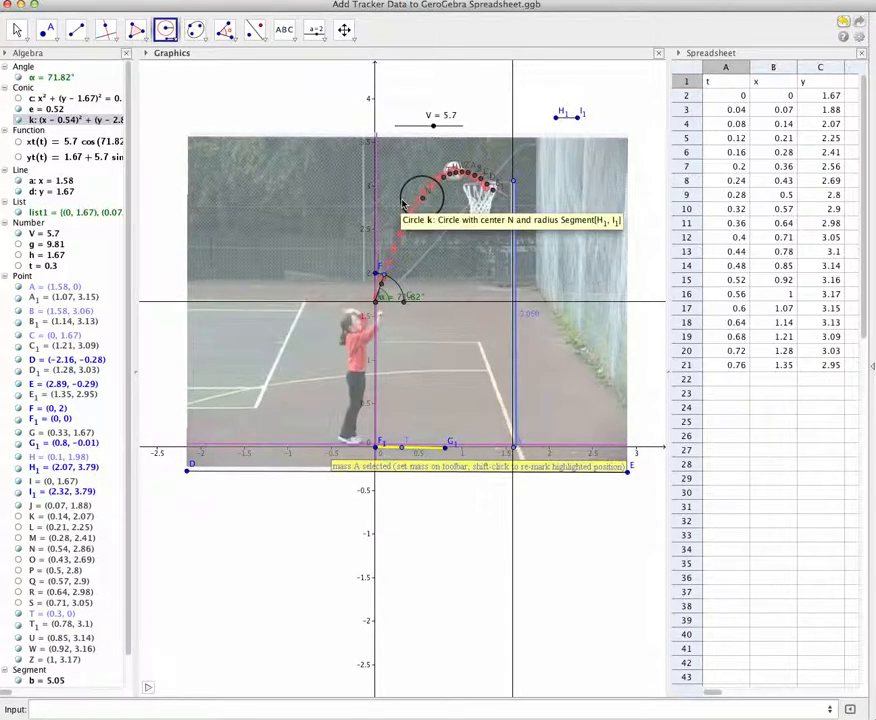
Step: Fill the circle around N with blue (51, 51, 255) at about 80 opacity, and start the animation of T
{"action": "double_click", "coordinate": [403, 204]}
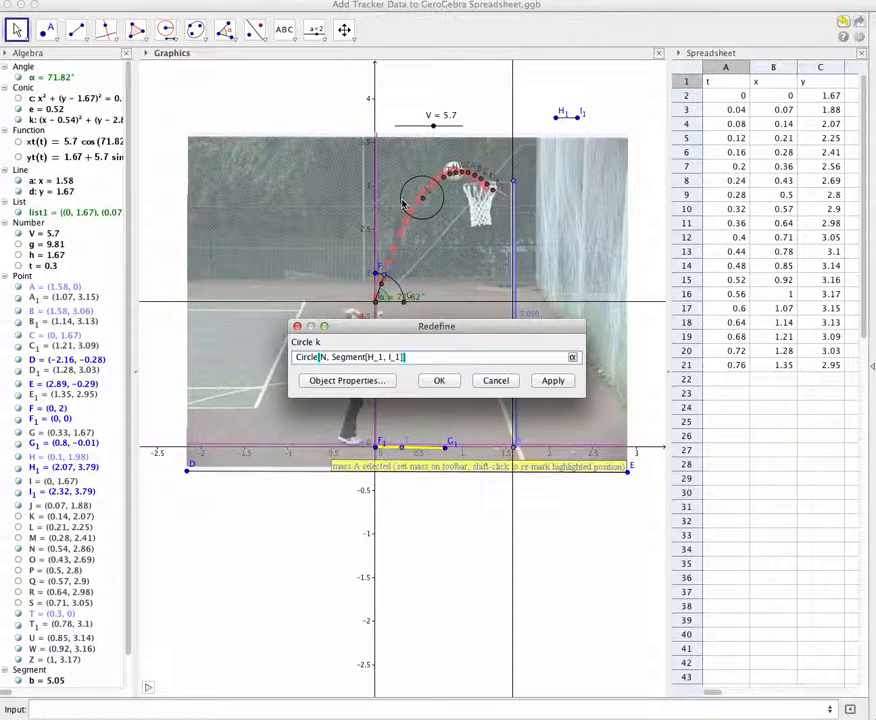
{"action": "left_click", "coordinate": [372, 381]}
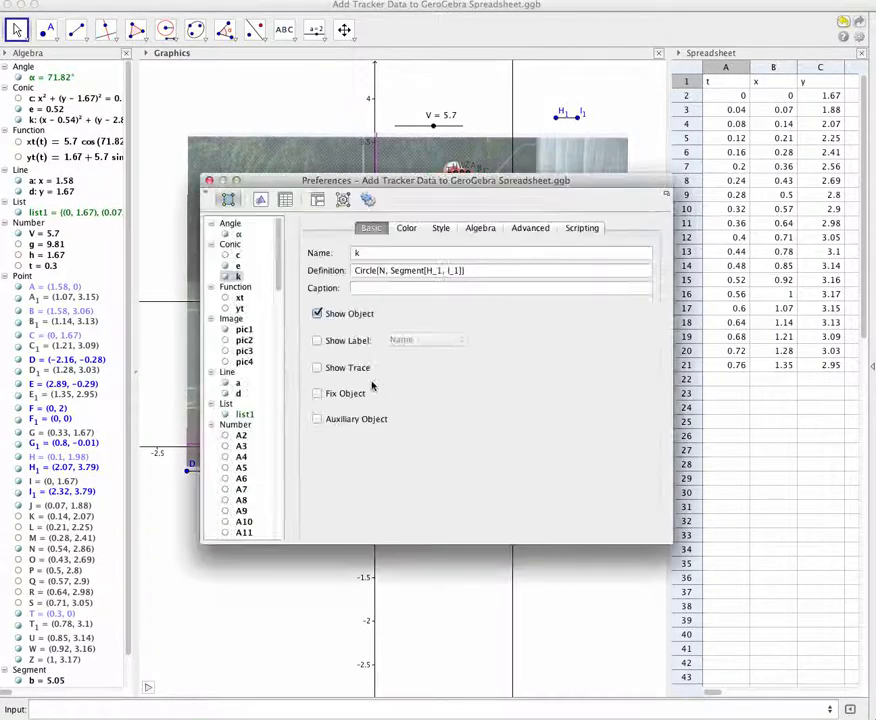
{"action": "left_click", "coordinate": [407, 229]}
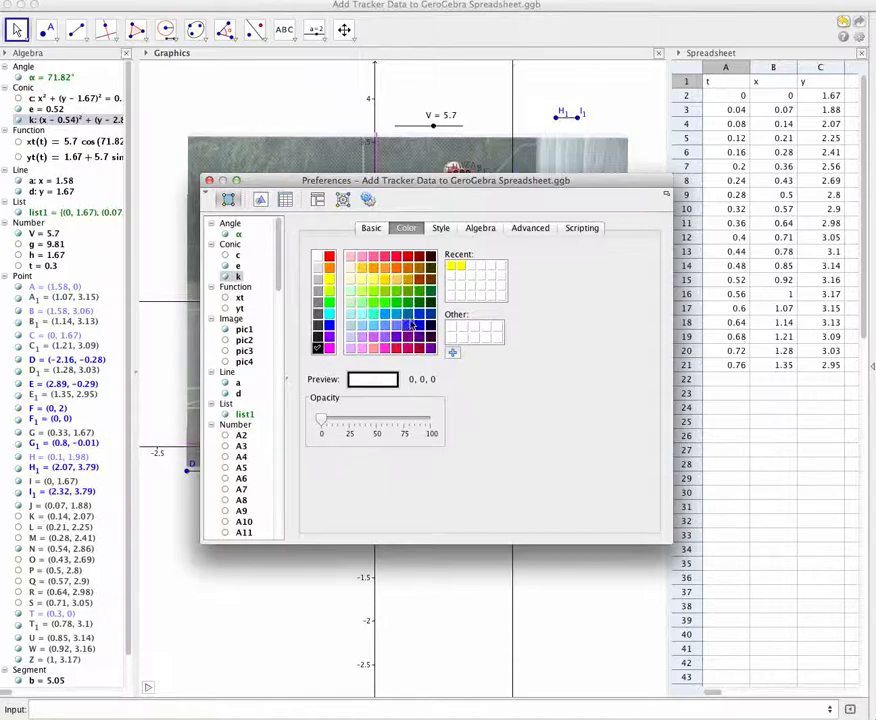
{"action": "left_click", "coordinate": [410, 330]}
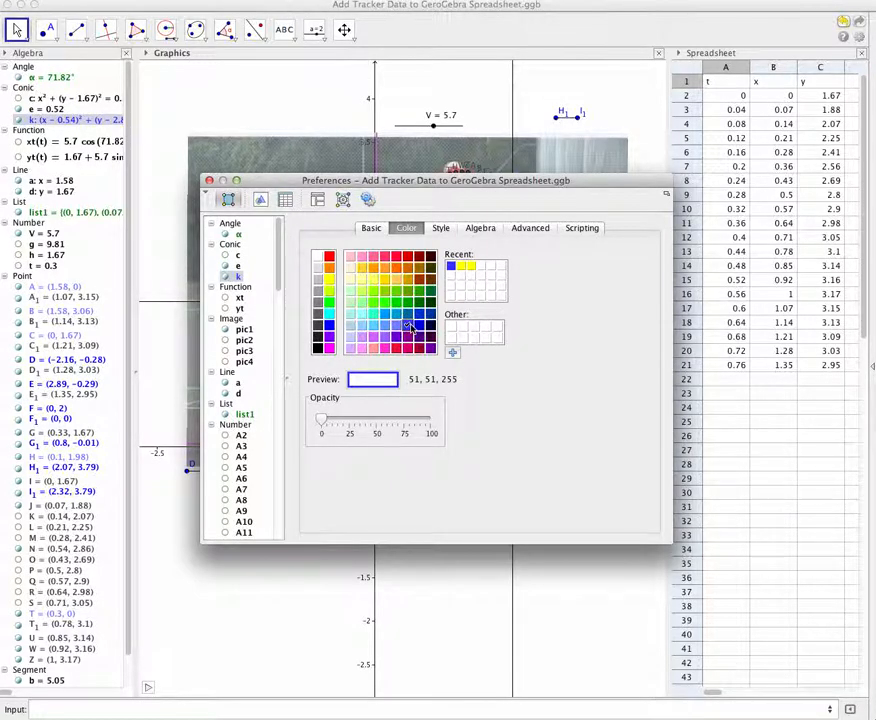
{"action": "left_click_drag", "start_coordinate": [321, 420], "coordinate": [408, 420]}
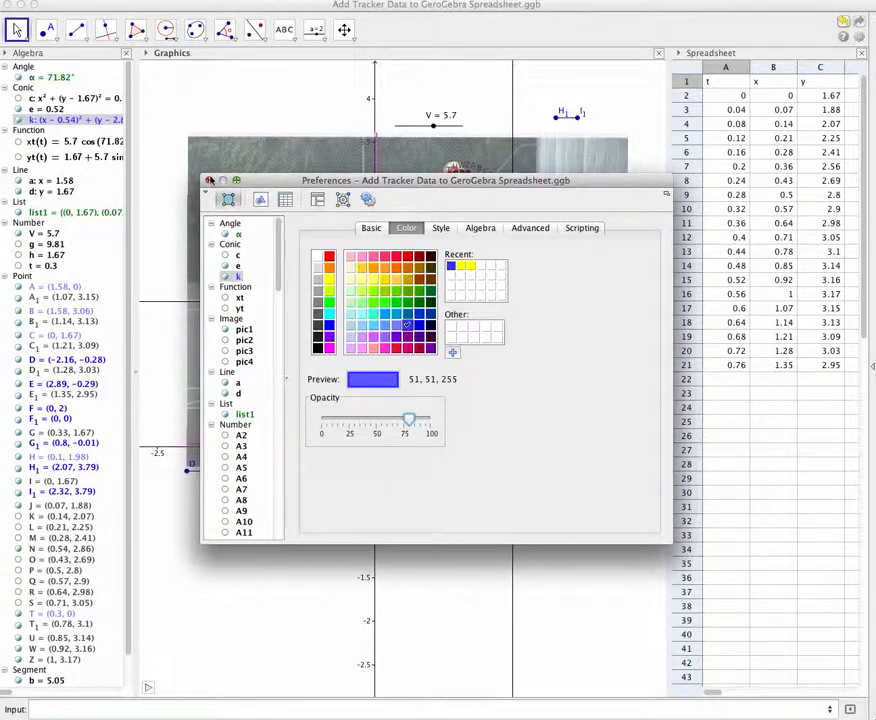
{"action": "left_click", "coordinate": [209, 181]}
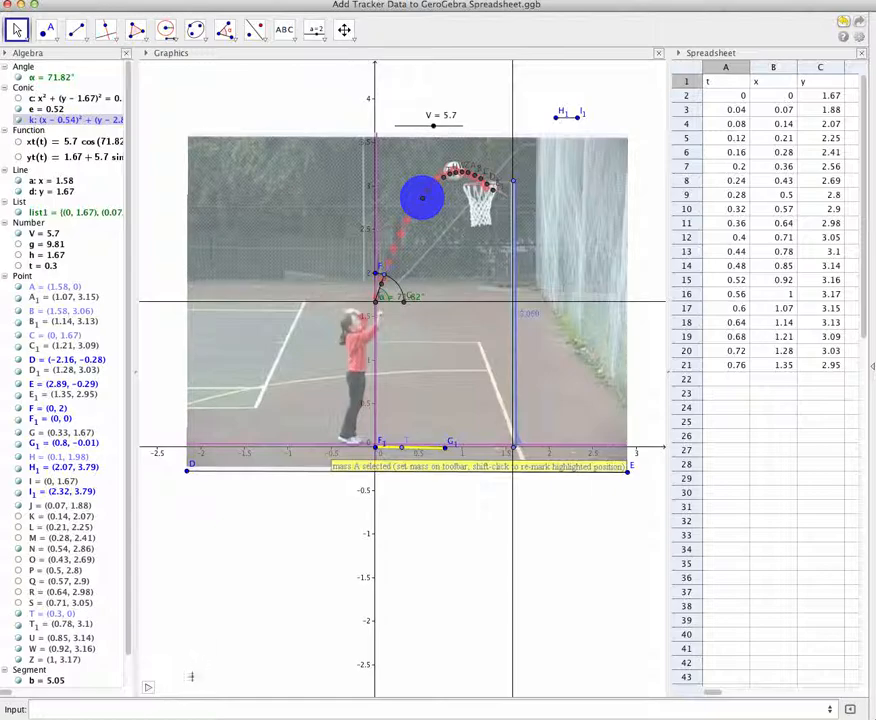
{"action": "left_click", "coordinate": [148, 688]}
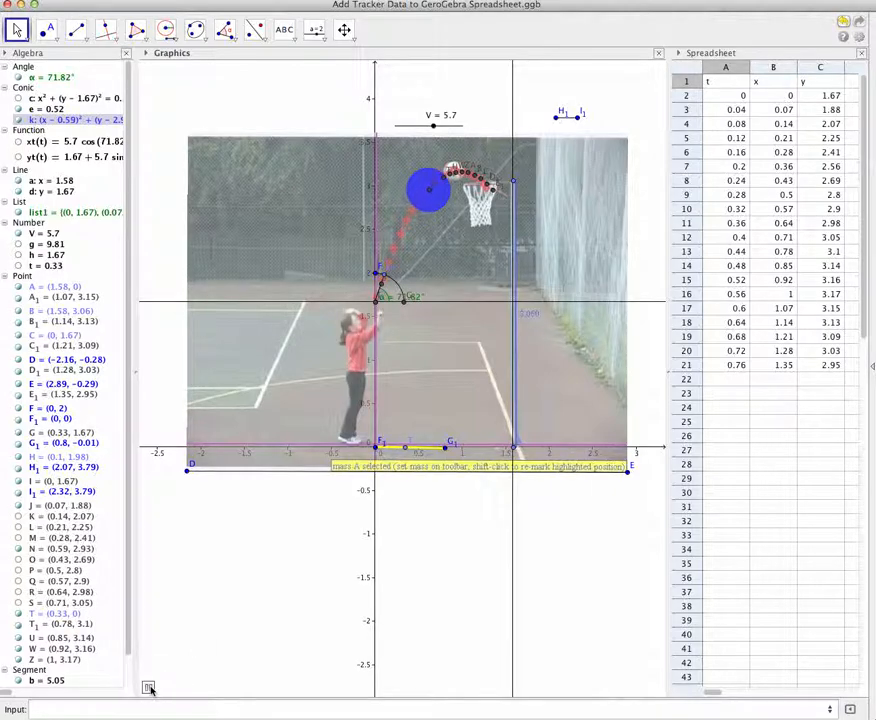